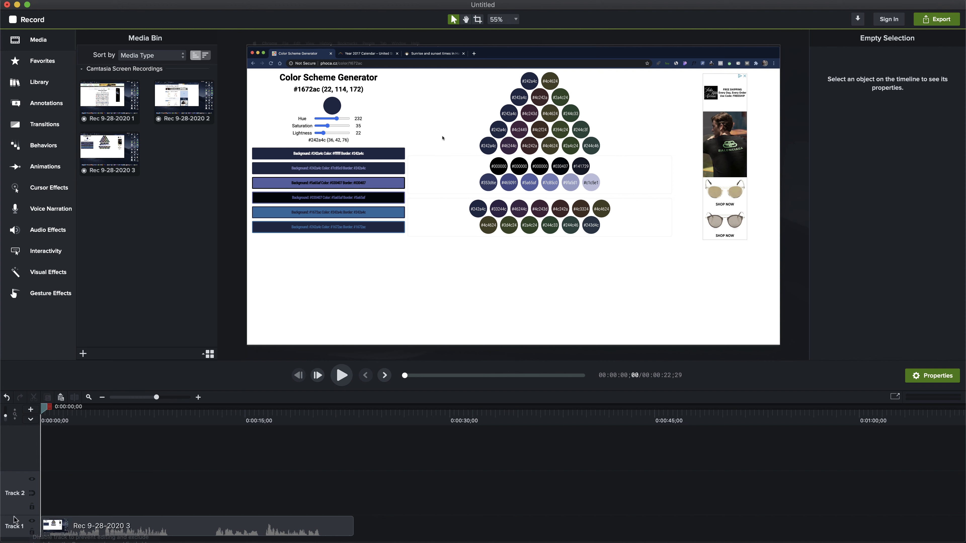
Increase the height of Track 1 on the timeline, and lock and unlock that track
{"action": "left_click_drag", "start_coordinate": [12, 516], "coordinate": [17, 490]}
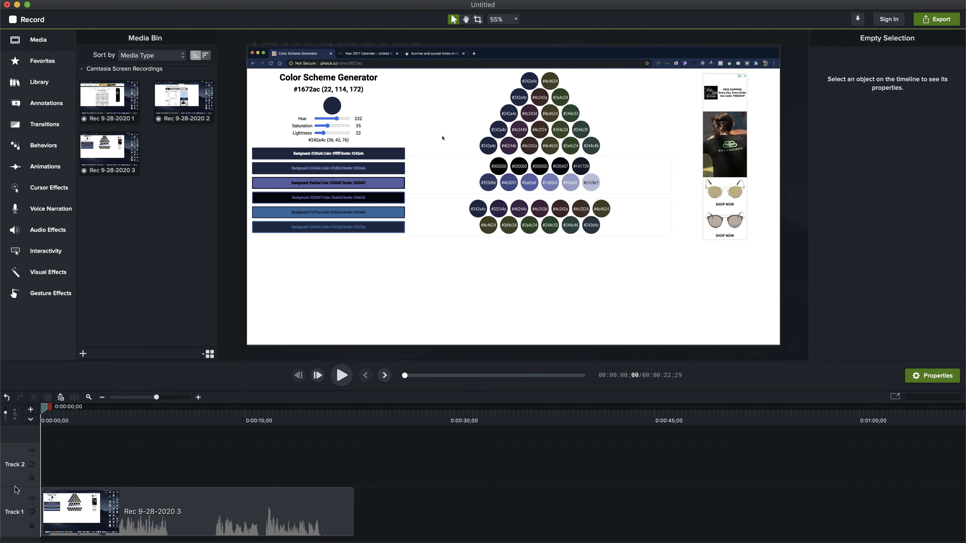
{"action": "left_click", "coordinate": [32, 527]}
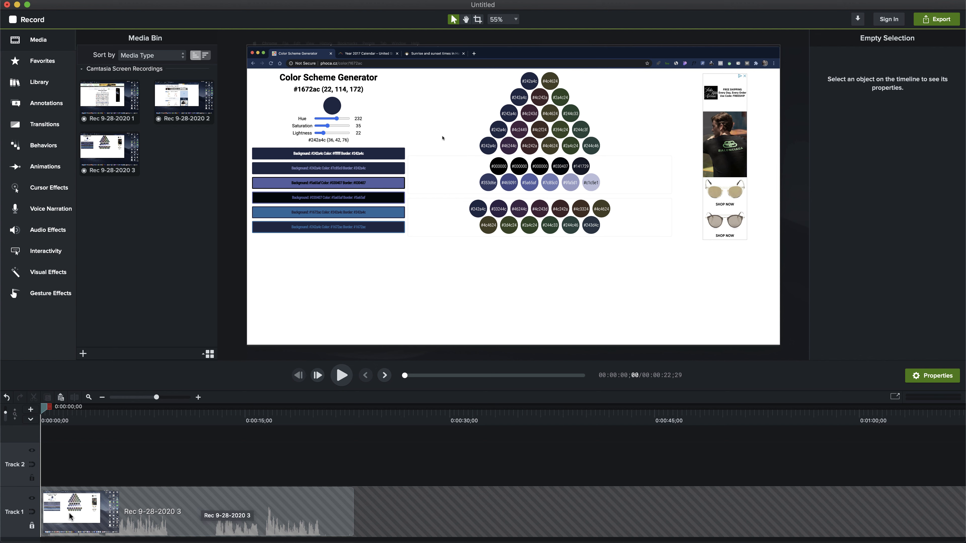
{"action": "left_click", "coordinate": [32, 527]}
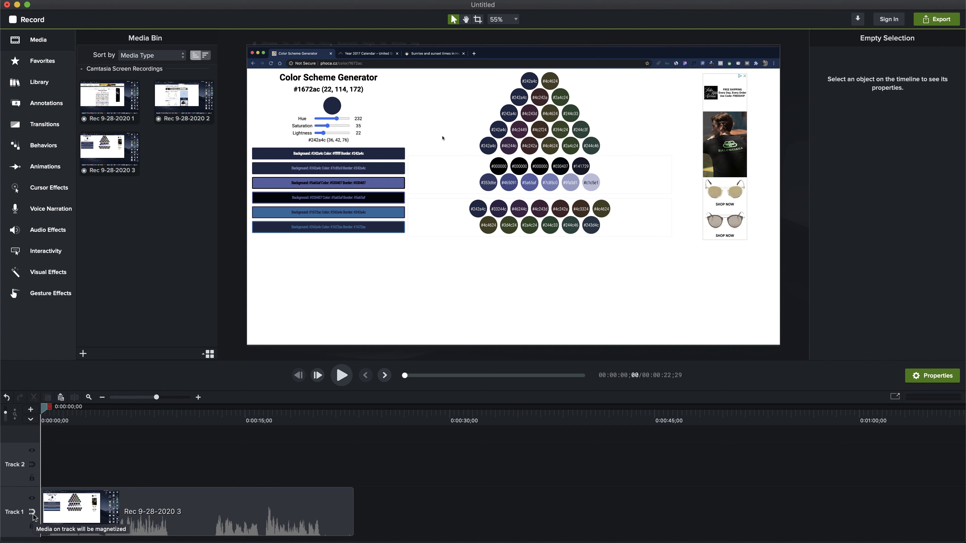
Delete the stretch of the Track 1 clip from about 9 seconds to 0:00:13;09 and collapse the range selection
{"action": "left_click", "coordinate": [169, 411]}
{"action": "left_click_drag", "start_coordinate": [176, 409], "coordinate": [230, 415]}
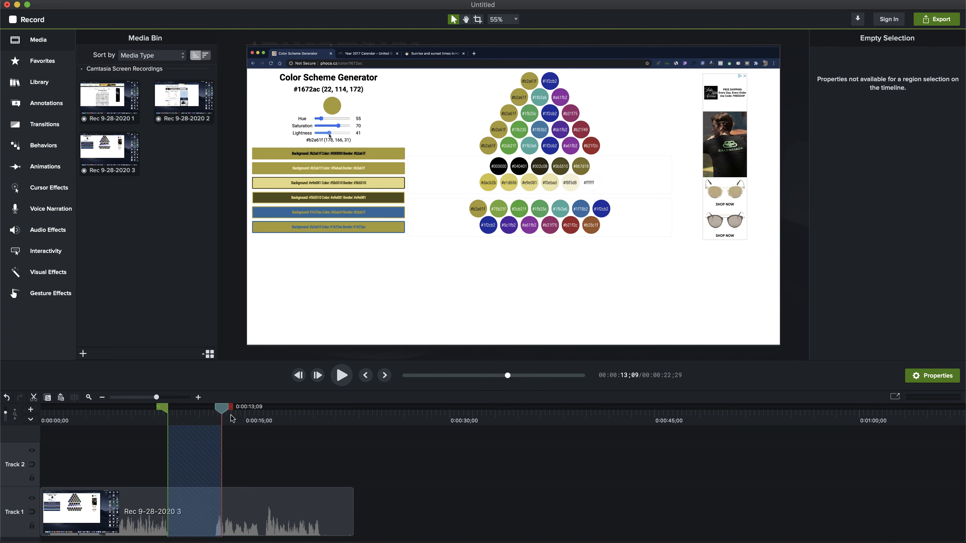
{"action": "key", "text": "Delete"}
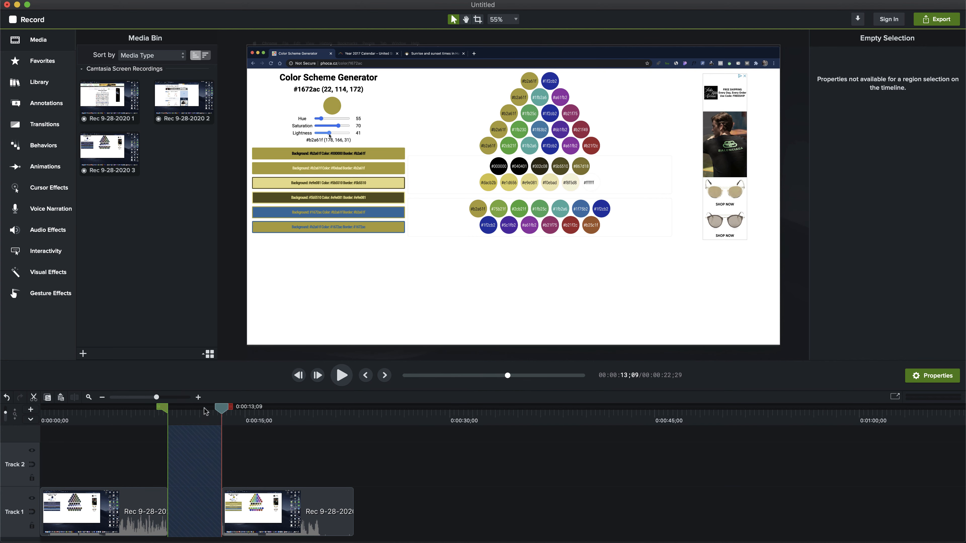
{"action": "left_click", "coordinate": [221, 415]}
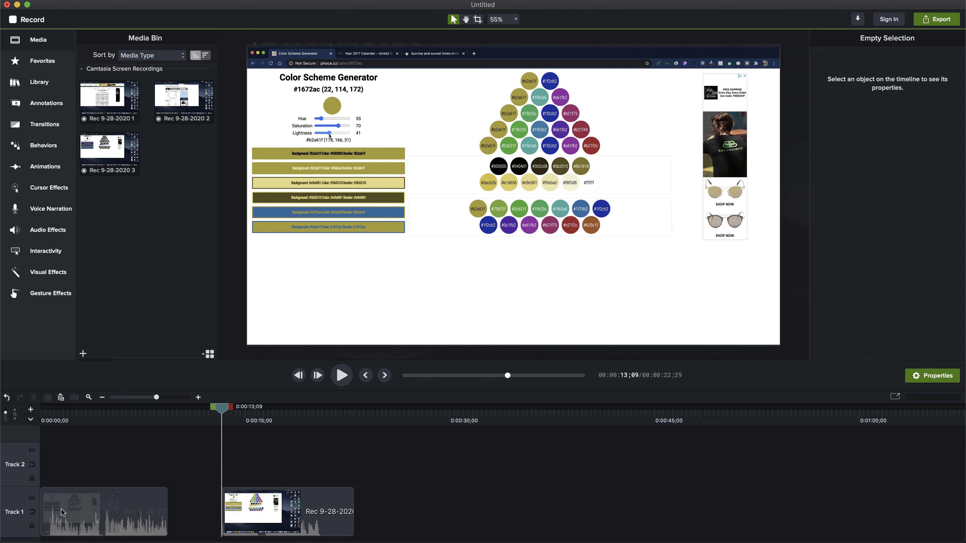
Magnetize Track 1 and delete its media between 0:00:13;09 and 0:00:16;23
{"action": "left_click", "coordinate": [32, 513]}
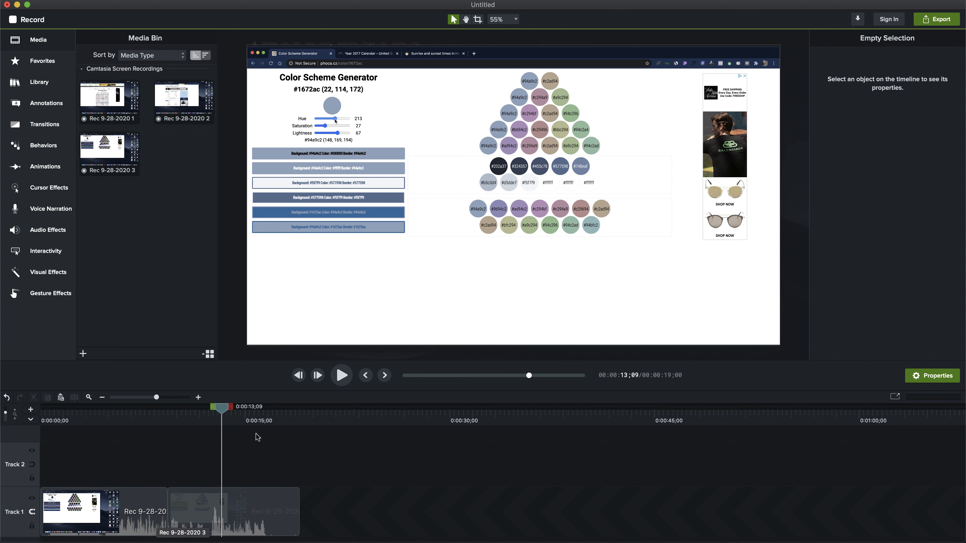
{"action": "left_click_drag", "start_coordinate": [231, 408], "coordinate": [278, 407]}
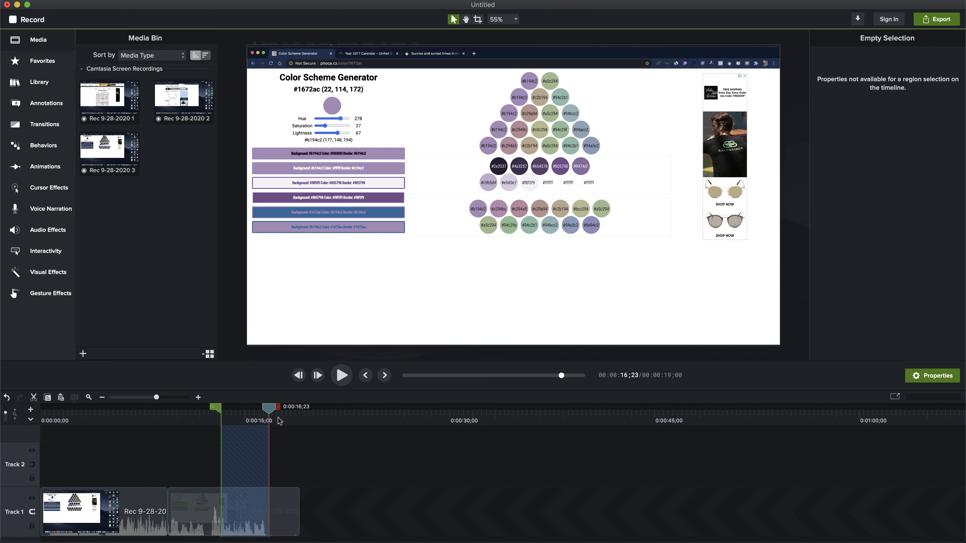
{"action": "key", "text": "Delete"}
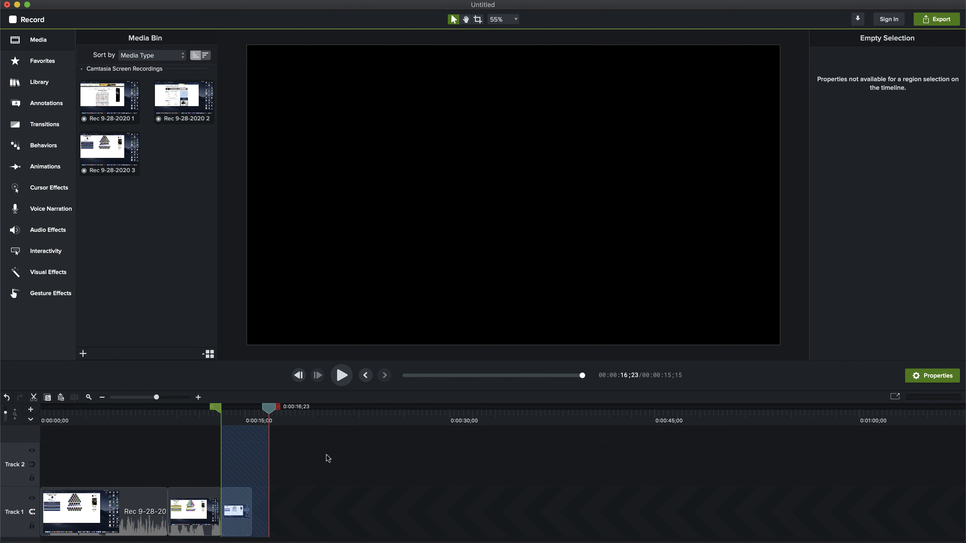
{"action": "left_click", "coordinate": [268, 410]}
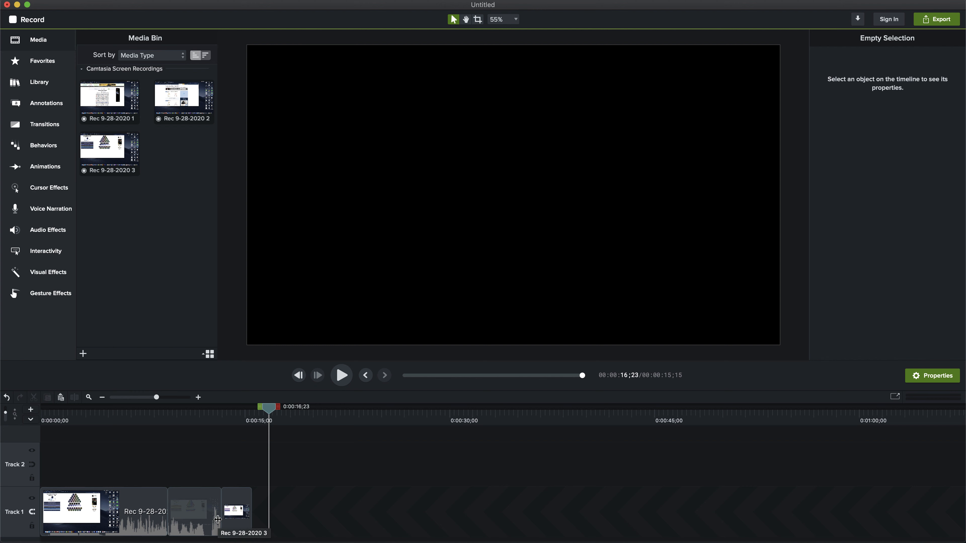
Undo the Track 1 deletions and magnetizing, and disable and re-enable Track 1
{"action": "key", "text": "super+z"}
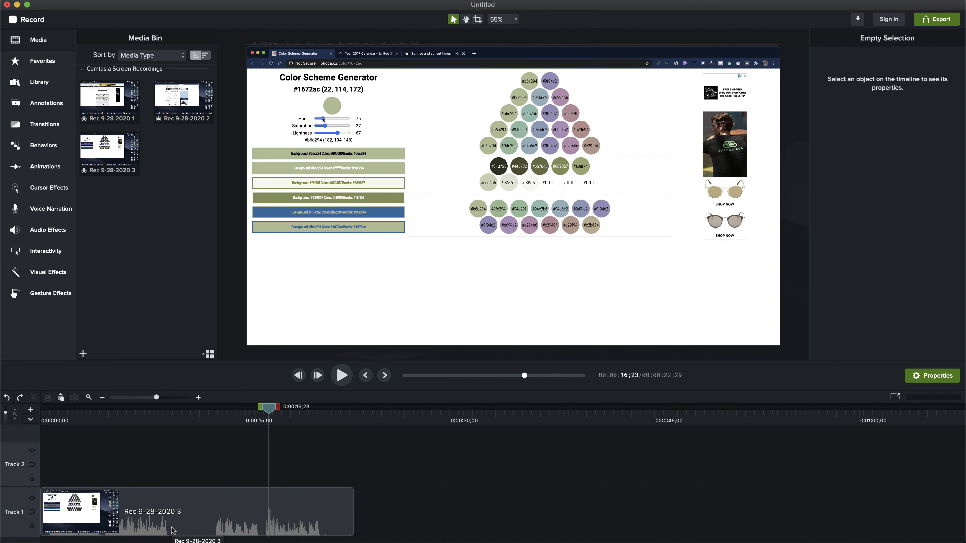
{"action": "left_click", "coordinate": [33, 502]}
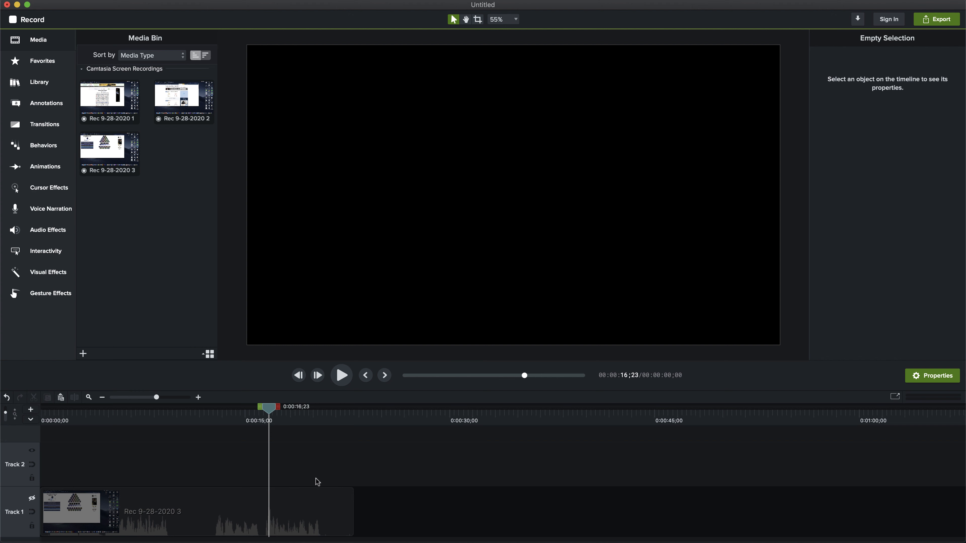
{"action": "left_click", "coordinate": [32, 498]}
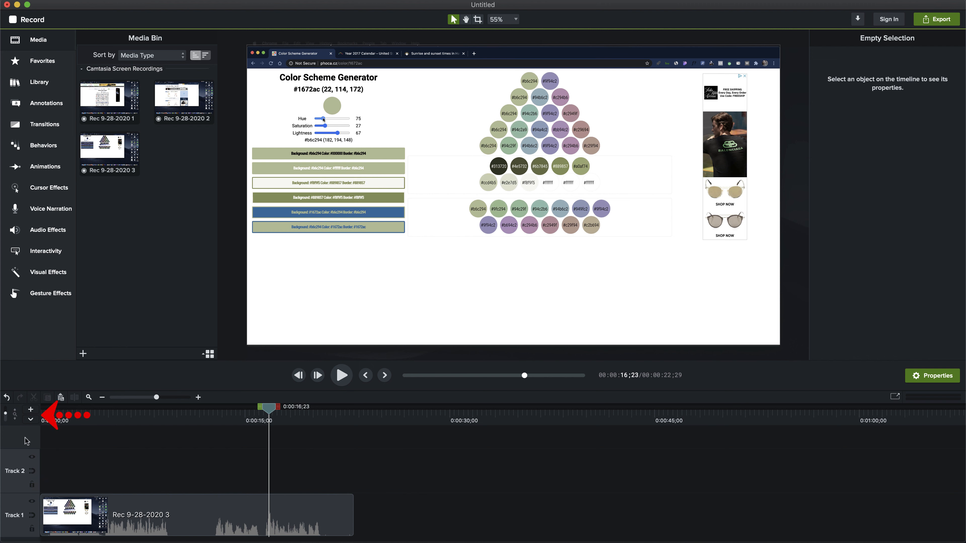
Reduce the height of the timeline tracks and return the playhead to the start of the timeline
{"action": "left_click", "coordinate": [7, 417]}
{"action": "left_click_drag", "start_coordinate": [5, 414], "coordinate": [7, 414]}
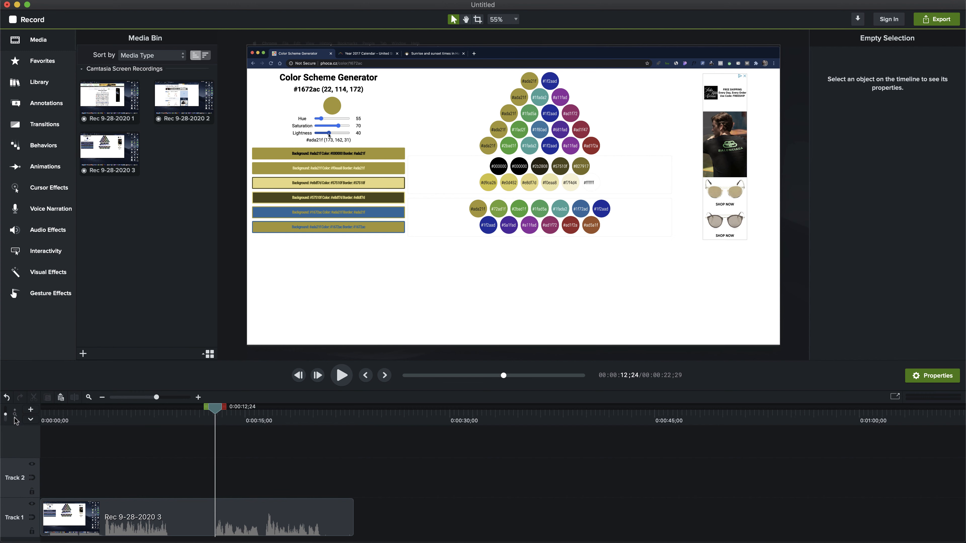
{"action": "key", "text": "Home"}
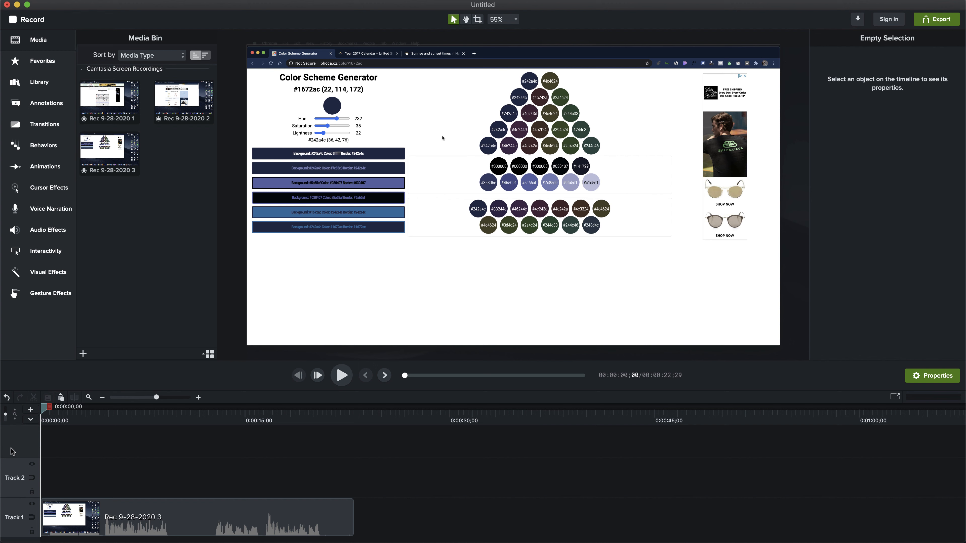
Add a third track to the timeline, and undo, redo and again undo the addition
{"action": "left_click", "coordinate": [31, 410]}
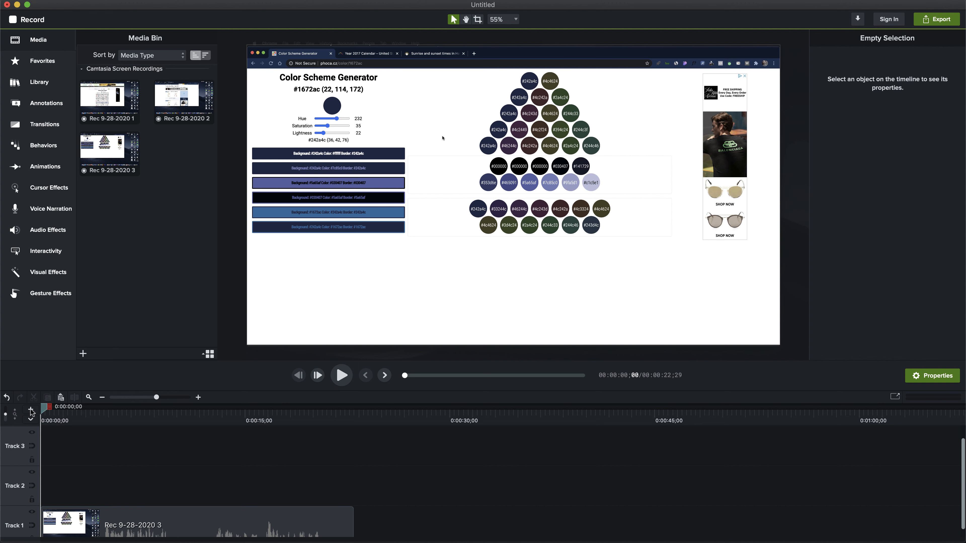
{"action": "left_click_drag", "start_coordinate": [72, 518], "coordinate": [73, 519]}
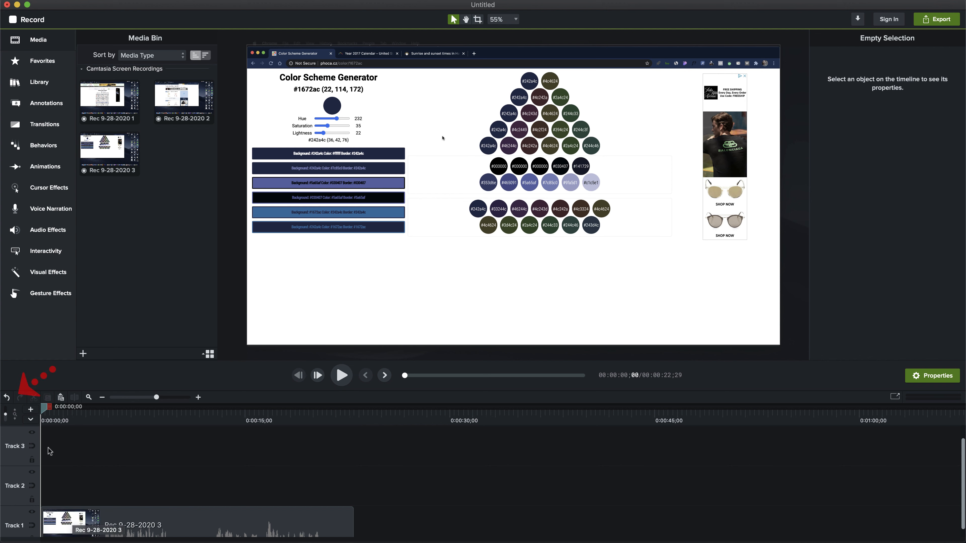
{"action": "left_click", "coordinate": [7, 398]}
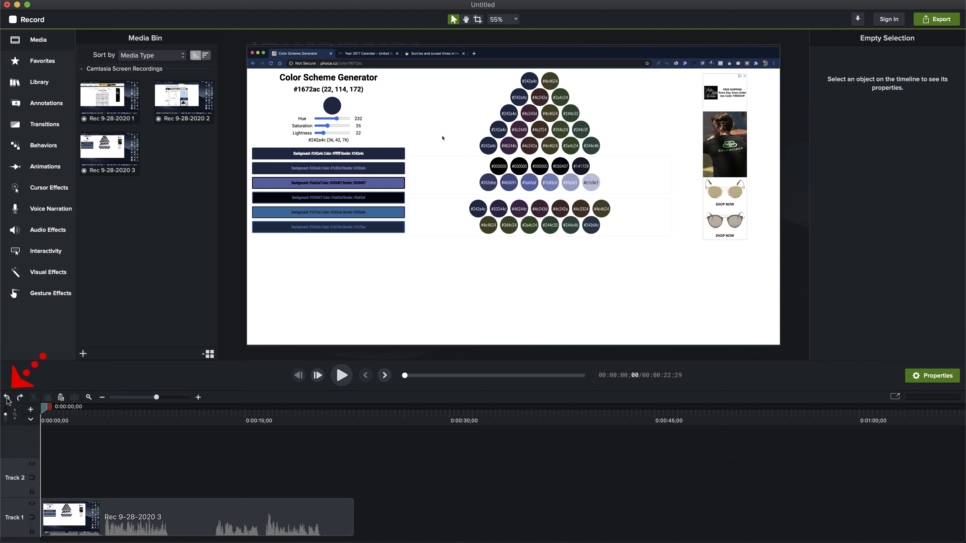
{"action": "left_click", "coordinate": [20, 398]}
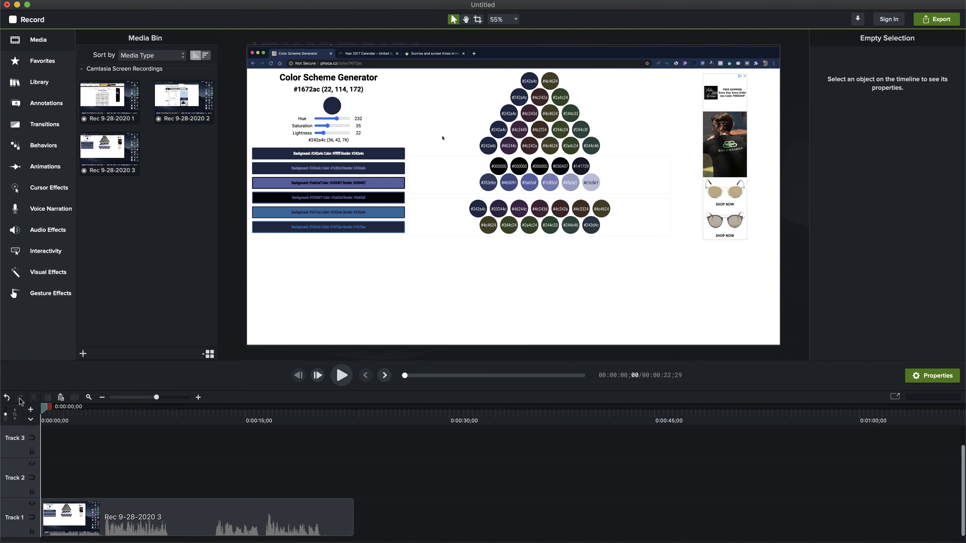
{"action": "left_click", "coordinate": [7, 398]}
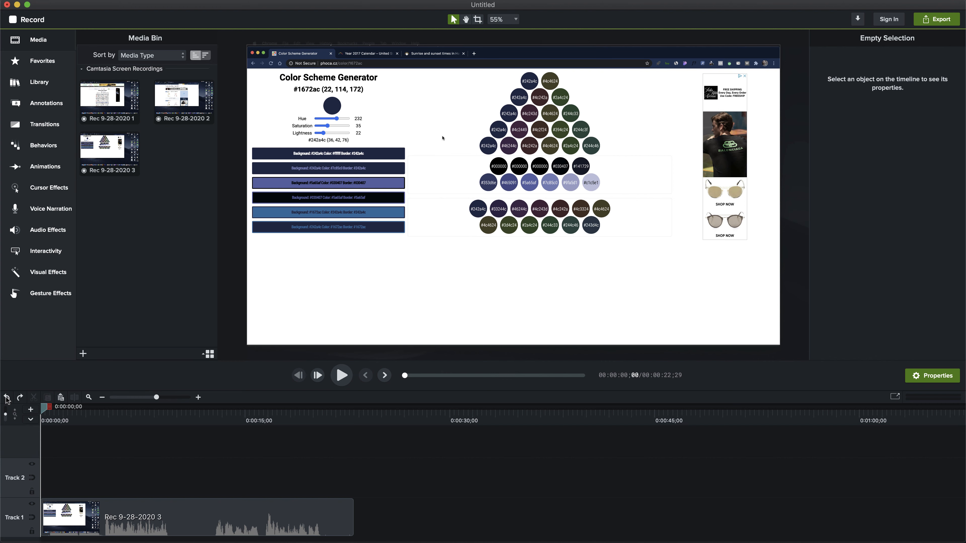
Show the Quiz track, add a timeline quiz at 0:00:12;23 and undo it
{"action": "left_click", "coordinate": [30, 420]}
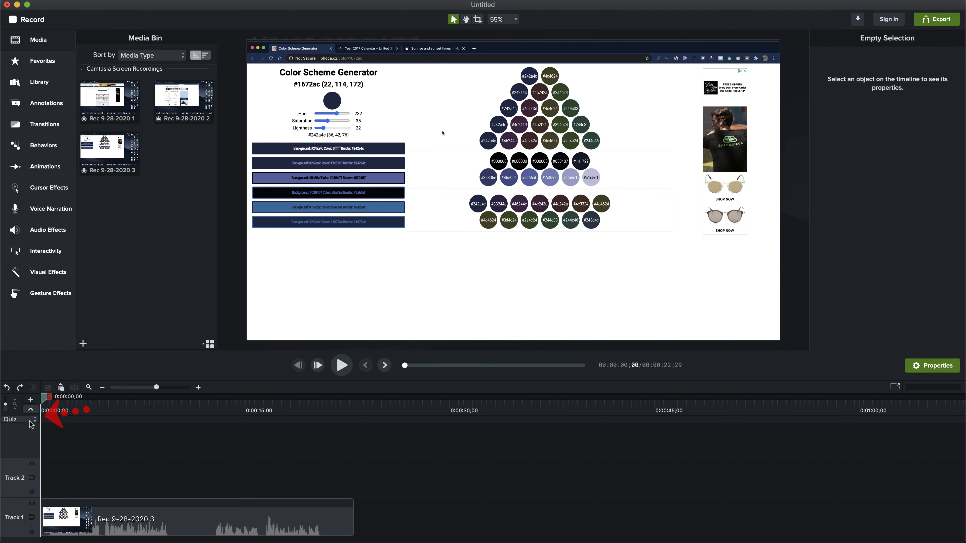
{"action": "left_click", "coordinate": [26, 423]}
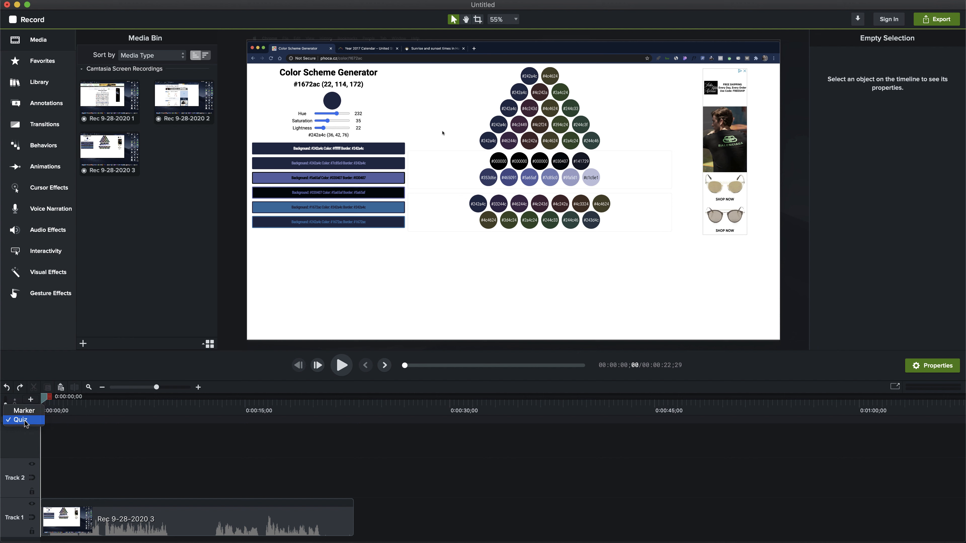
{"action": "left_click", "coordinate": [26, 423]}
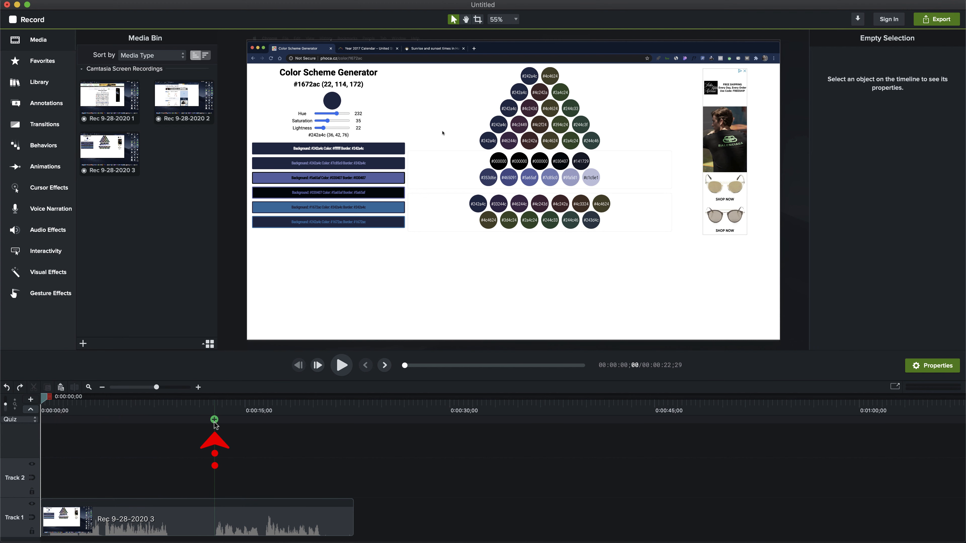
{"action": "left_click", "coordinate": [214, 421]}
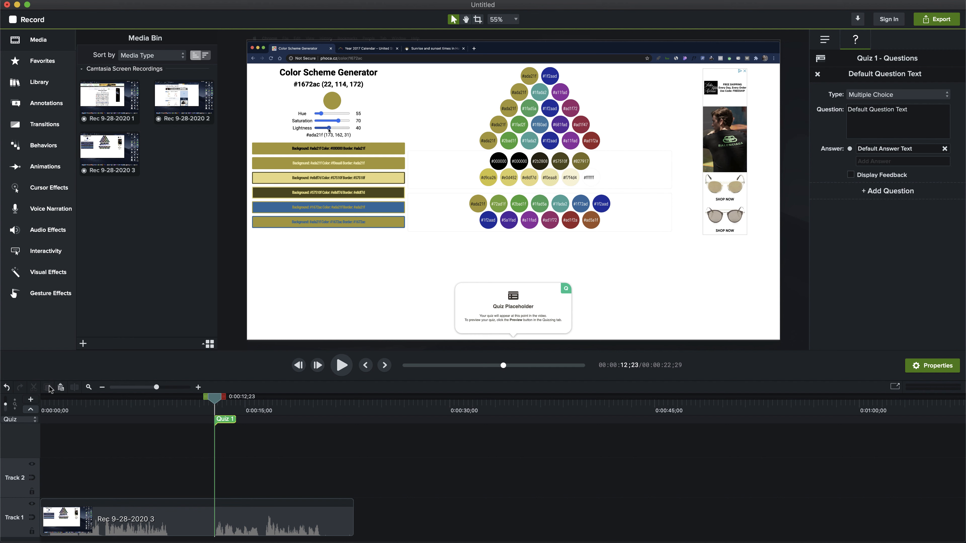
{"action": "left_click", "coordinate": [6, 387]}
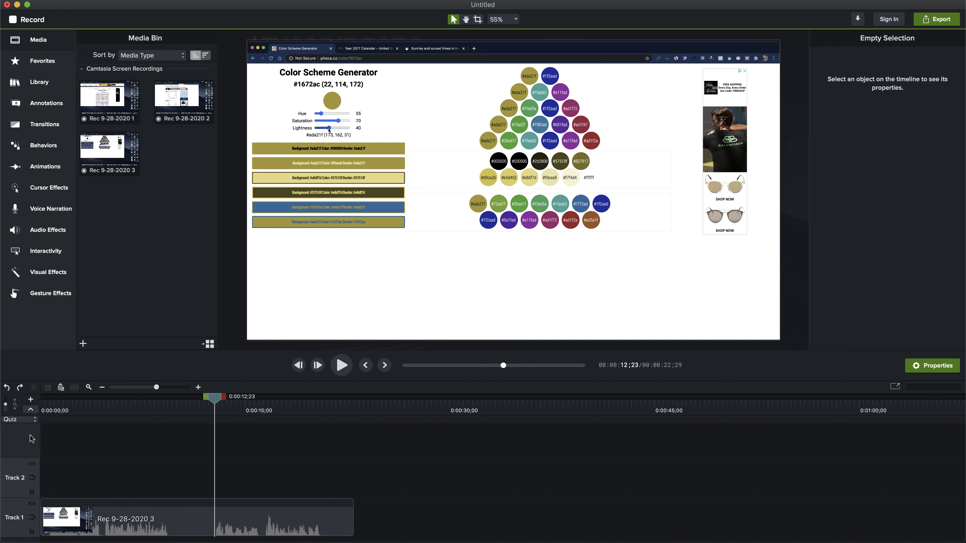
Switch to the Marker track, add a marker at 0:00:09;13, undo it and hide the marker track
{"action": "left_click", "coordinate": [23, 419]}
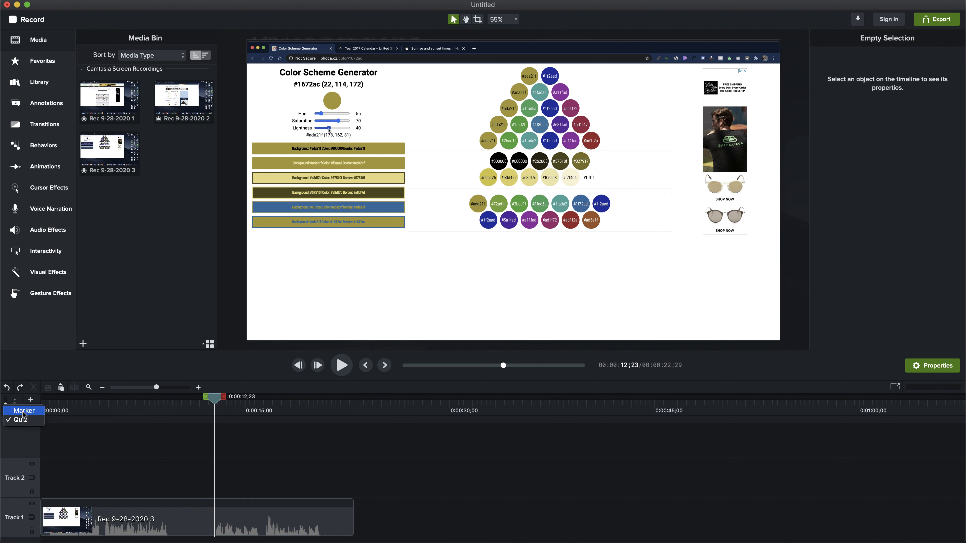
{"action": "left_click", "coordinate": [23, 412]}
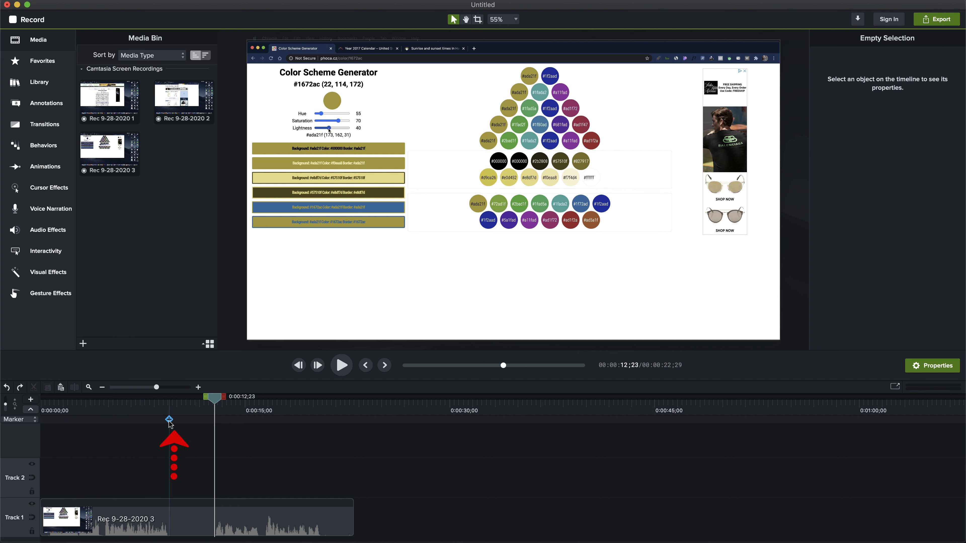
{"action": "left_click", "coordinate": [169, 420]}
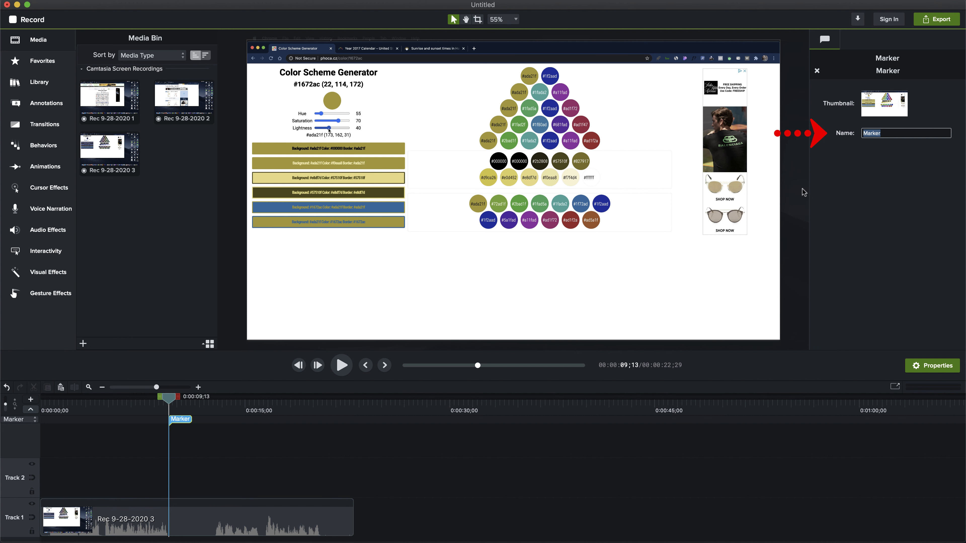
{"action": "left_click", "coordinate": [7, 387]}
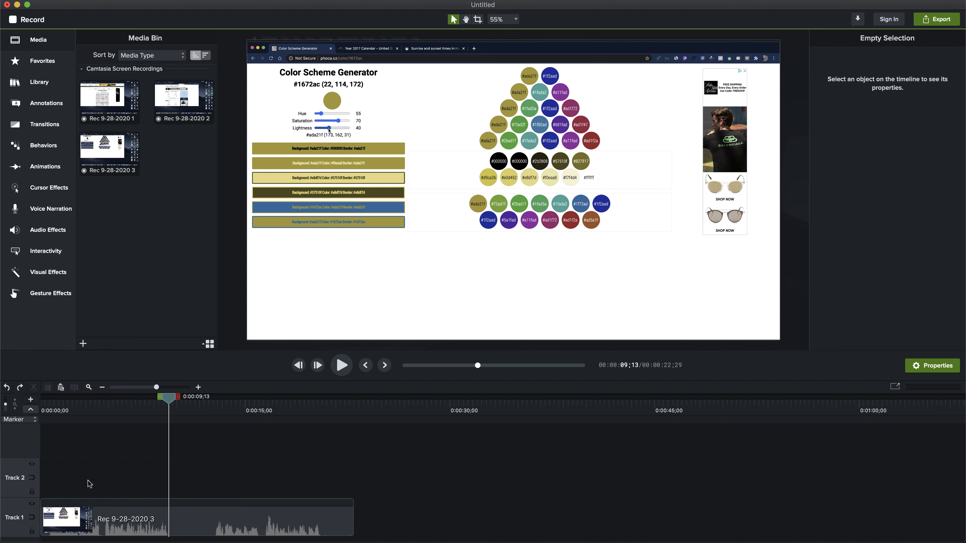
{"action": "left_click", "coordinate": [31, 411]}
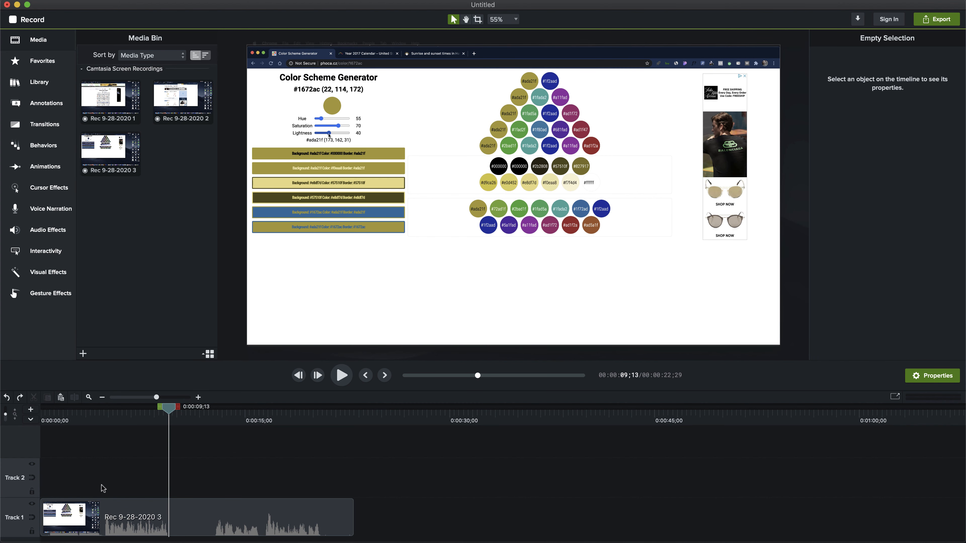
Cut the Rec 9-28-2020 3 clip from Track 1 and undo the cut
{"action": "left_click", "coordinate": [185, 516]}
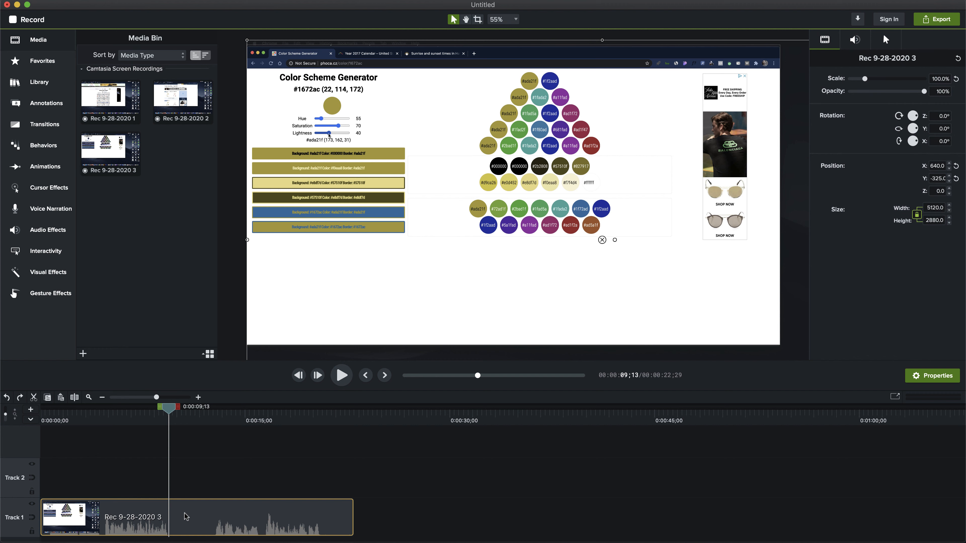
{"action": "left_click", "coordinate": [34, 399]}
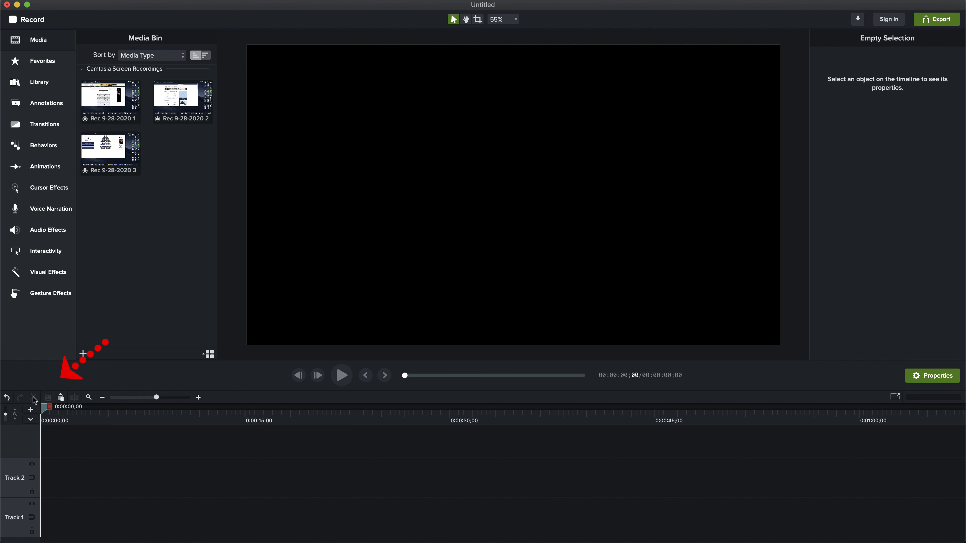
{"action": "key", "text": "super+z"}
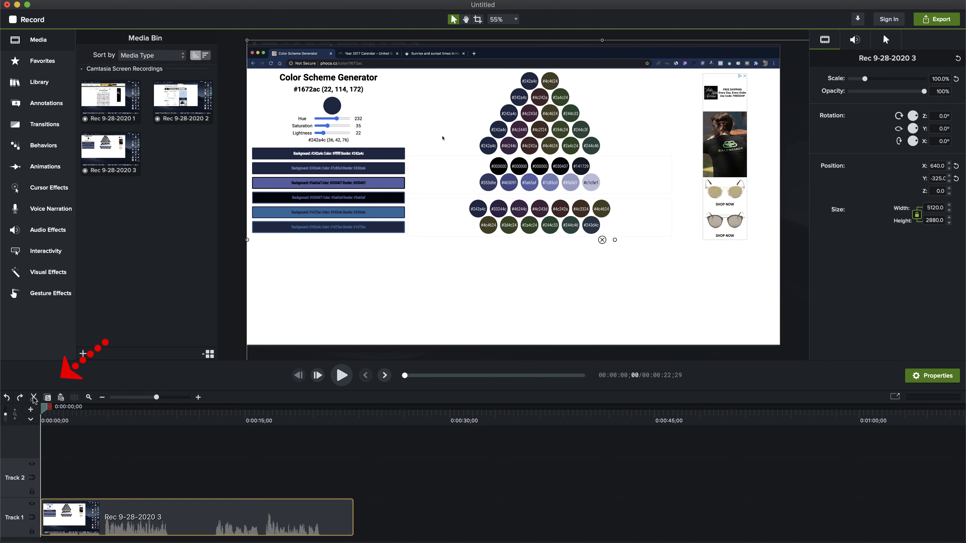
Copy the Rec 9-28-2020 3 clip, paste it onto Track 2 and delete the duplicate
{"action": "left_click", "coordinate": [46, 398]}
{"action": "left_click", "coordinate": [61, 398]}
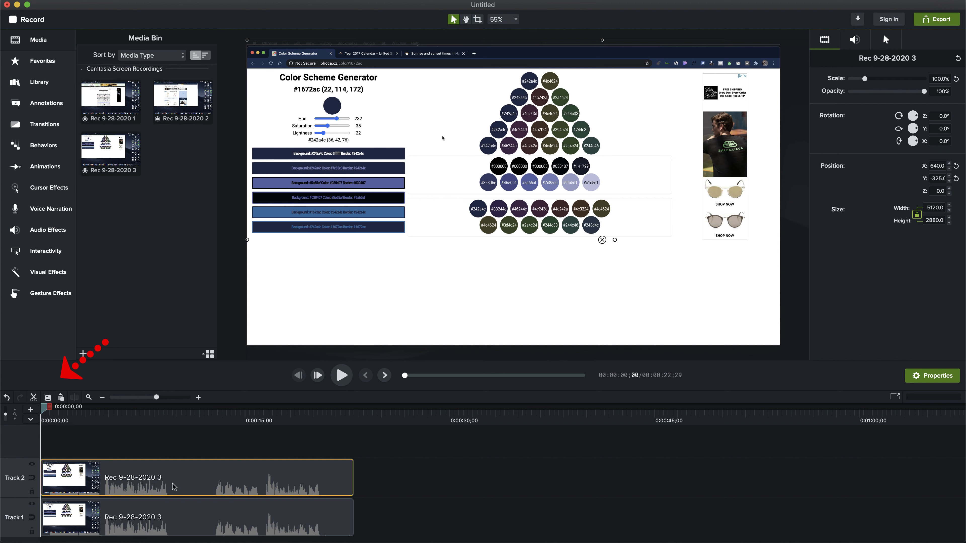
{"action": "key", "text": "Delete"}
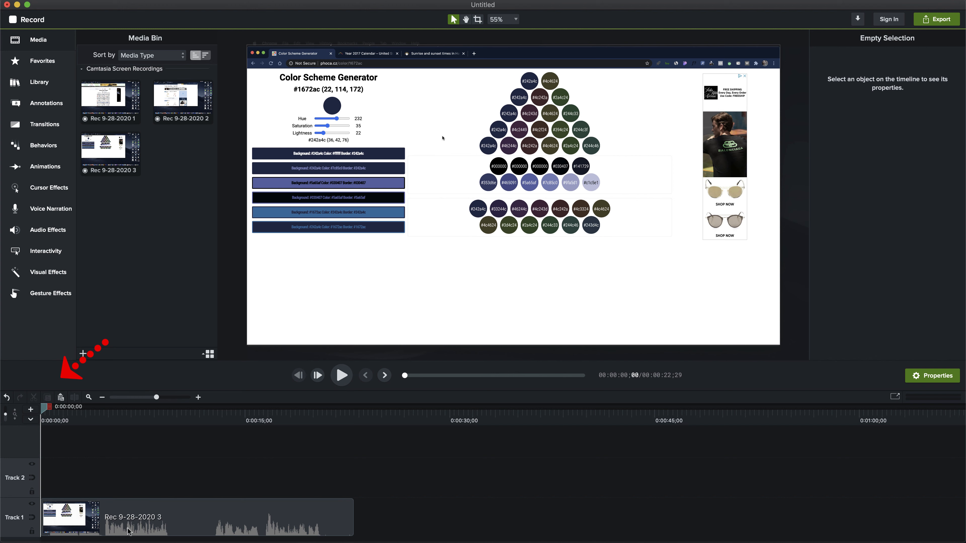
Split the Rec 9-28-2020 3 clip at 0:00:07;04, move its second part along Track 1, and undo the move and the split
{"action": "left_click", "coordinate": [153, 515]}
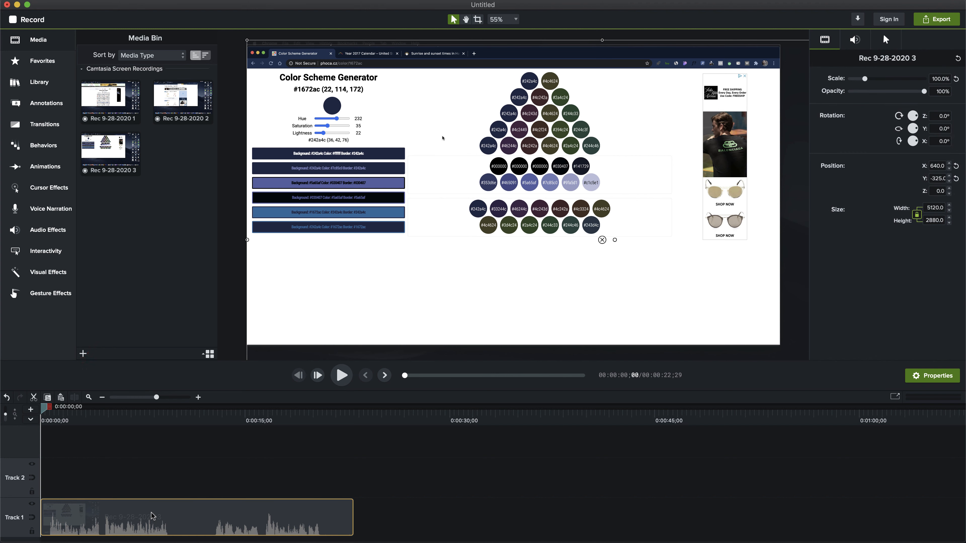
{"action": "left_click_drag", "start_coordinate": [44, 410], "coordinate": [139, 433]}
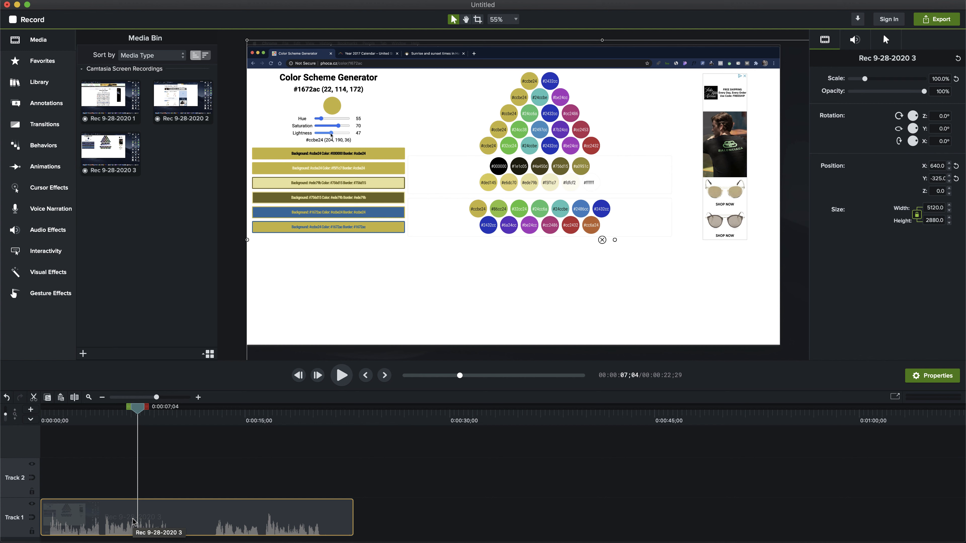
{"action": "left_click", "coordinate": [74, 397]}
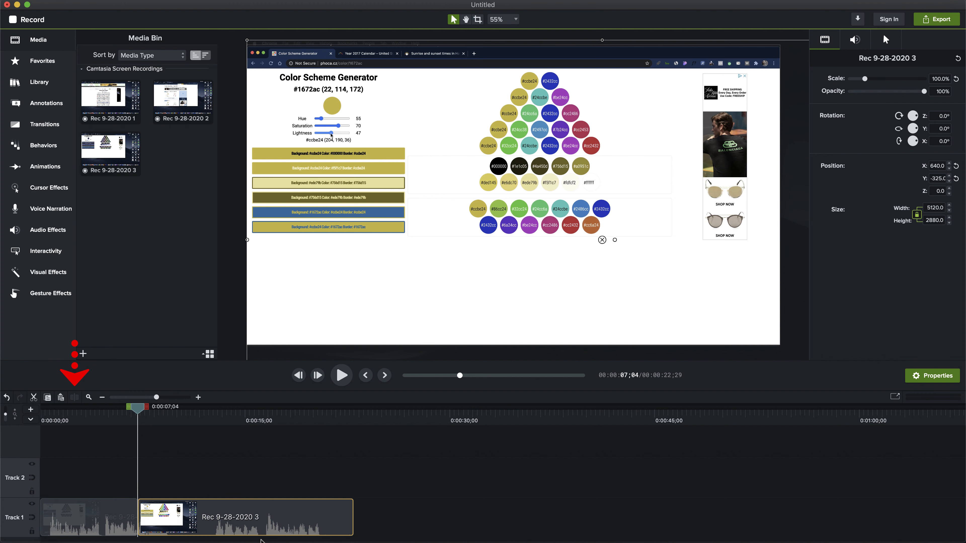
{"action": "left_click_drag", "start_coordinate": [306, 515], "coordinate": [337, 514]}
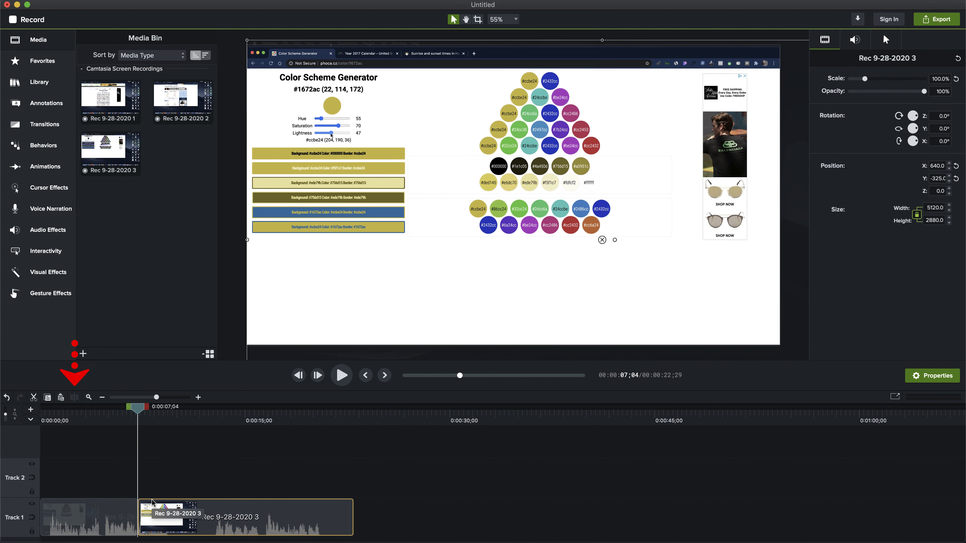
{"action": "key", "text": "super+z"}
{"action": "key", "text": "super+shift+z"}
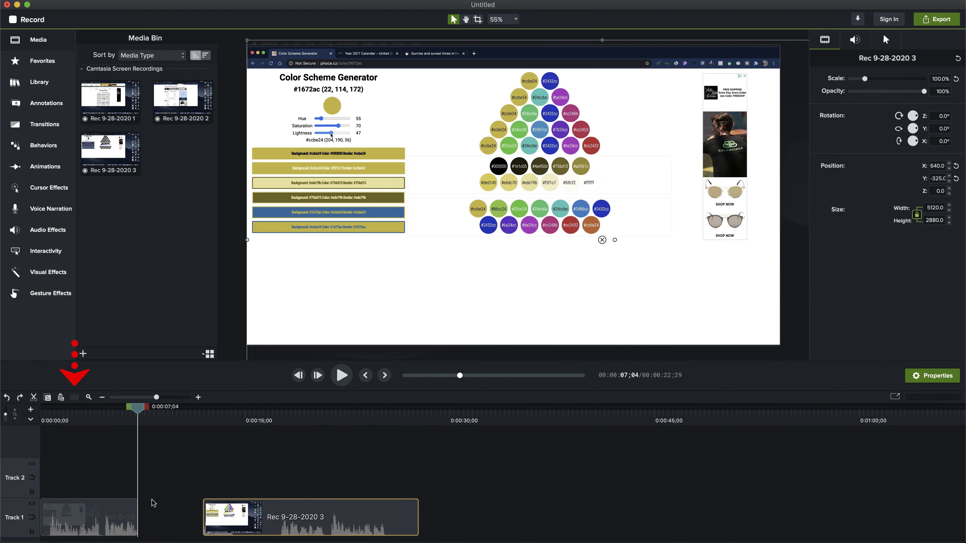
{"action": "key", "text": "super+z"}
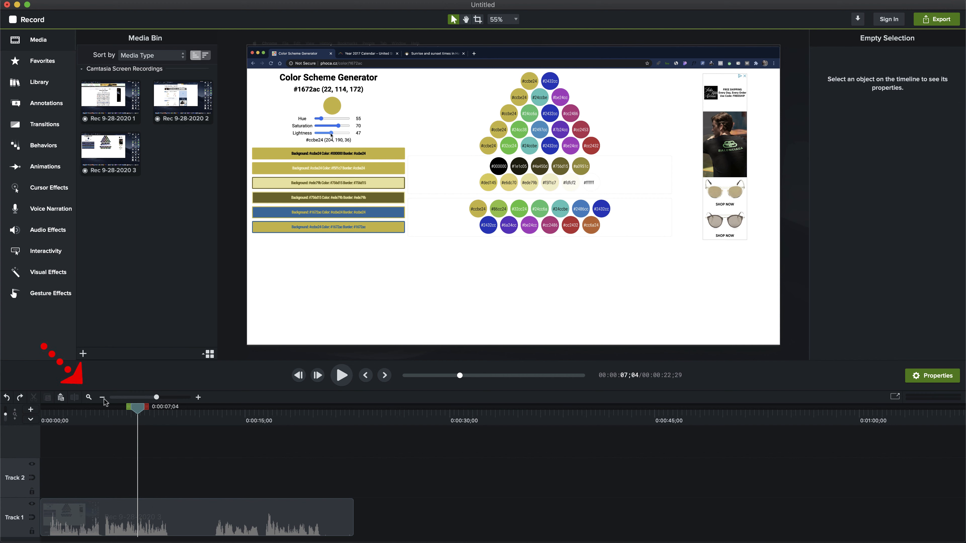
Zoom the timeline in and out and fit the whole project into the timeline
{"action": "left_click_drag", "start_coordinate": [156, 399], "coordinate": [159, 400]}
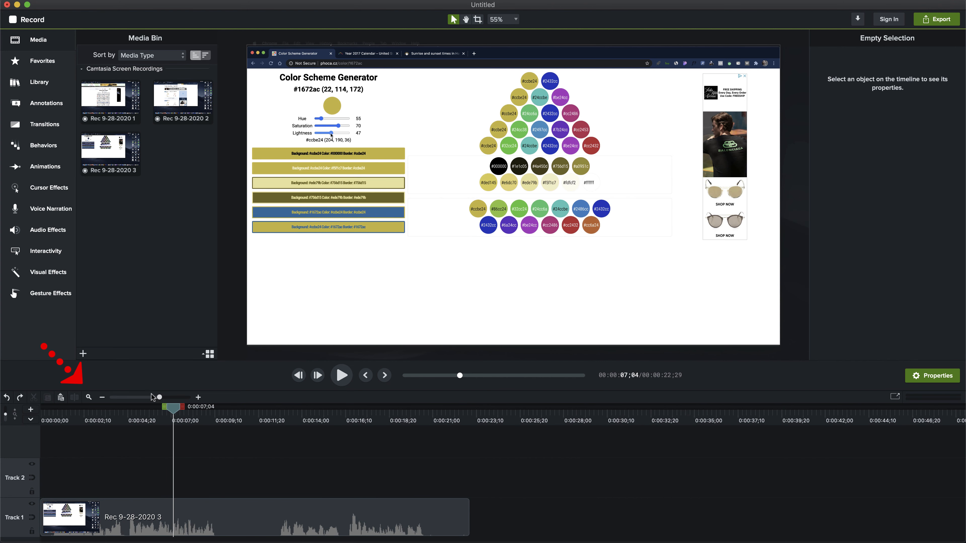
{"action": "left_click", "coordinate": [89, 398]}
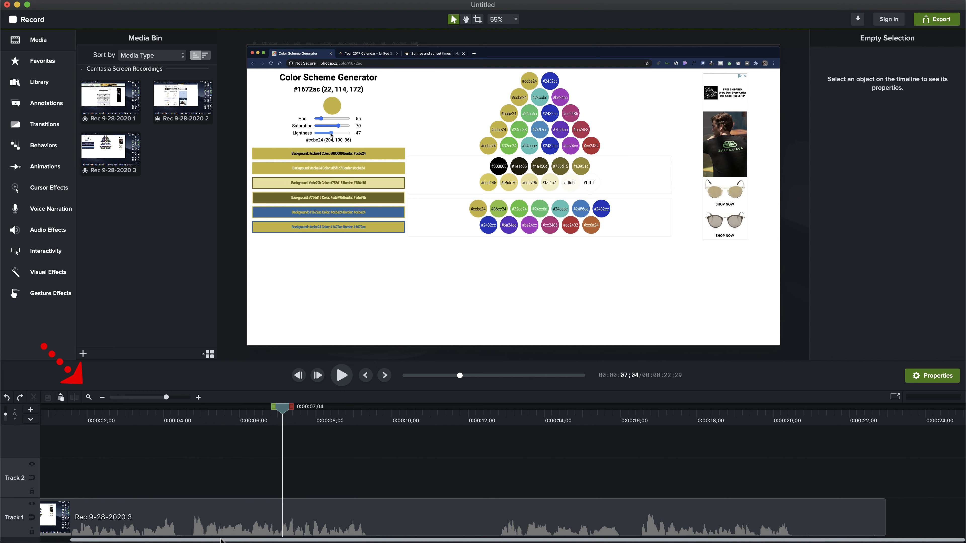
{"action": "left_click_drag", "start_coordinate": [191, 540], "coordinate": [162, 540]}
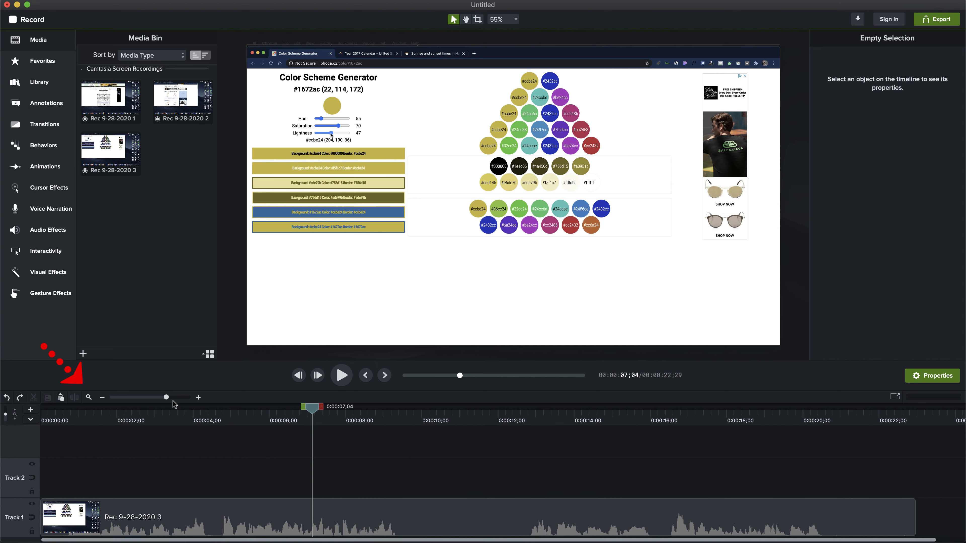
{"action": "left_click_drag", "start_coordinate": [166, 398], "coordinate": [153, 398]}
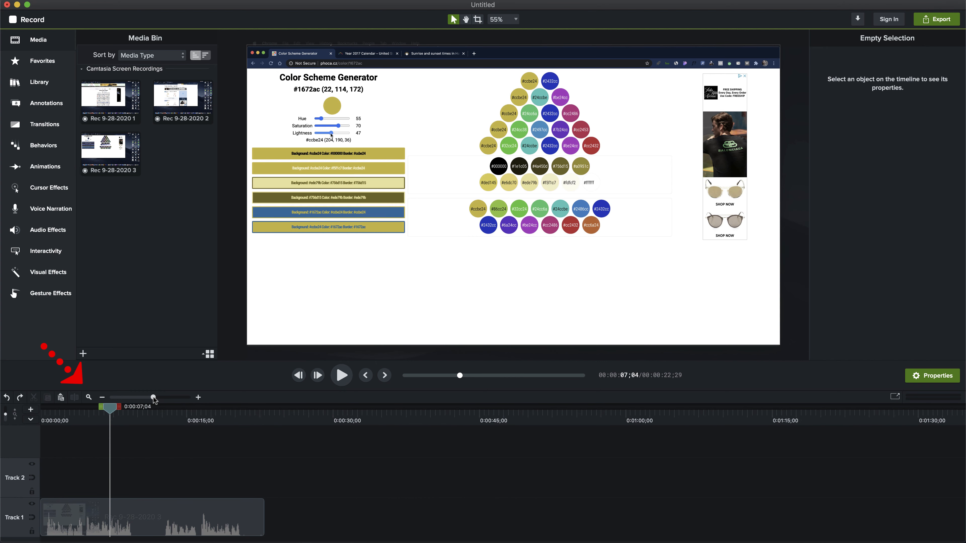
{"action": "left_click", "coordinate": [89, 398]}
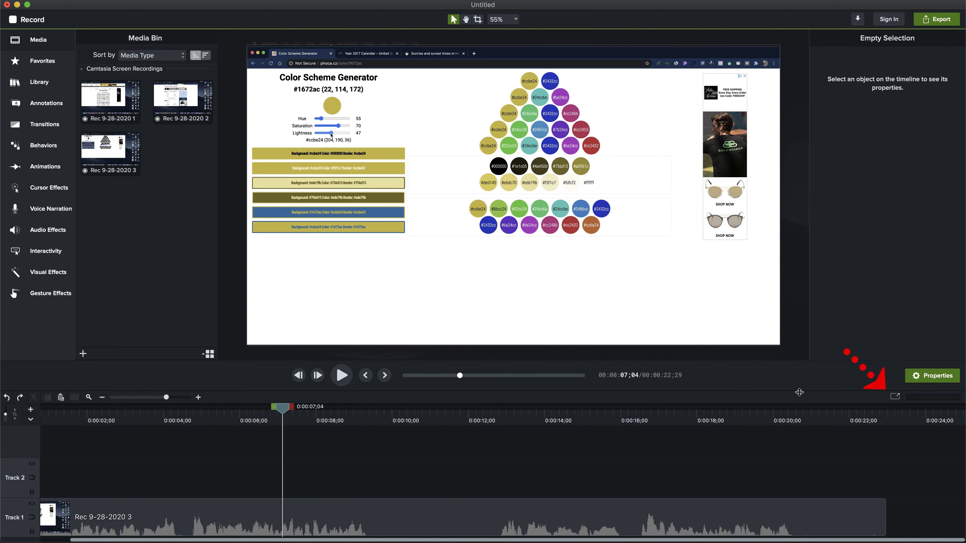
Detach the timeline into its own window, move that window further down the desktop and reattach it
{"action": "left_click", "coordinate": [895, 398]}
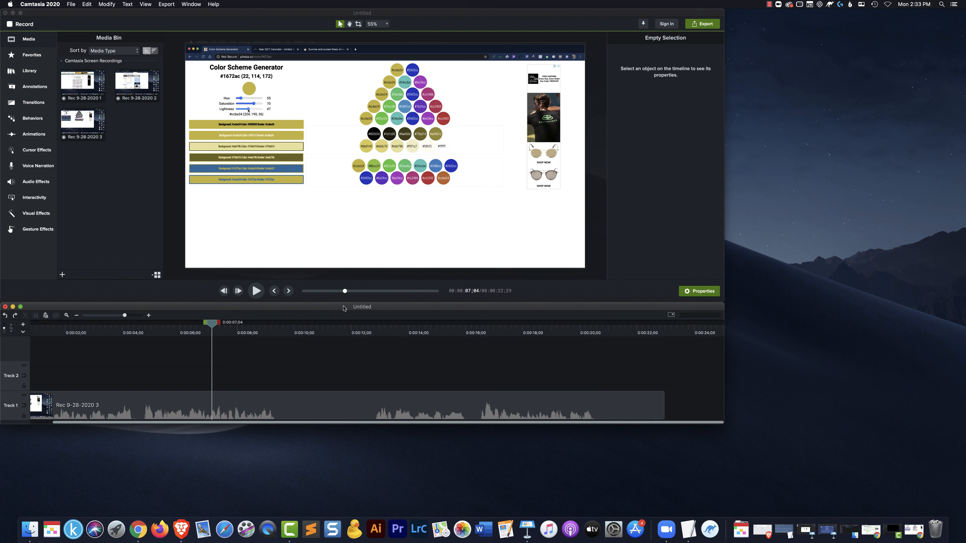
{"action": "left_click_drag", "start_coordinate": [459, 397], "coordinate": [460, 460]}
{"action": "left_click_drag", "start_coordinate": [346, 357], "coordinate": [346, 386]}
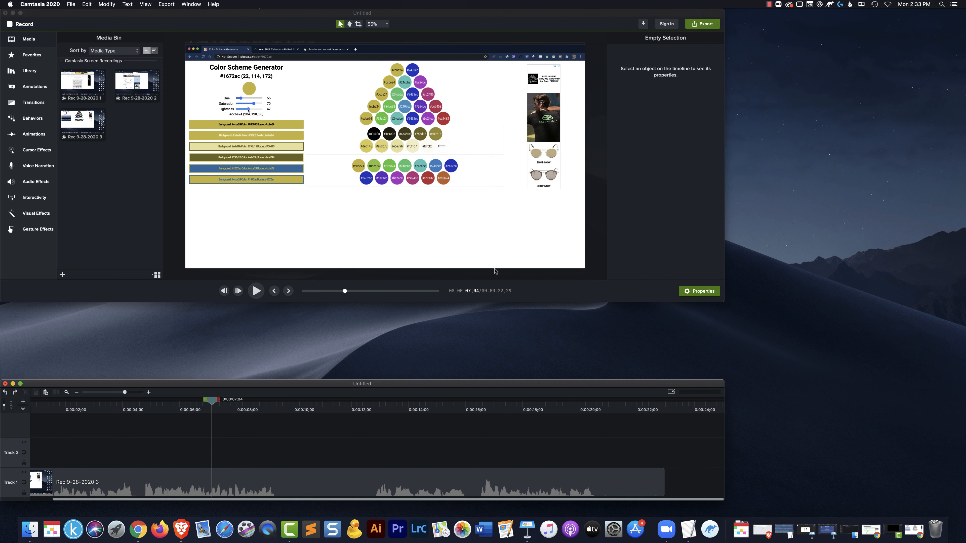
{"action": "left_click", "coordinate": [671, 392]}
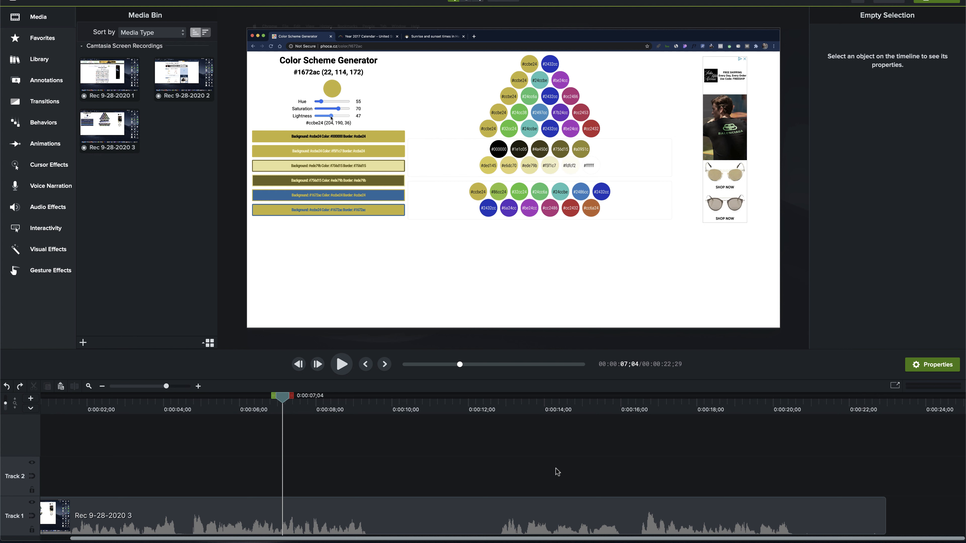
Trim the start of the Rec 9-28-2020 3 clip by 20 frames, using the playhead at 0:00:00;20 as a guide
{"action": "left_click_drag", "start_coordinate": [364, 539], "coordinate": [335, 539]}
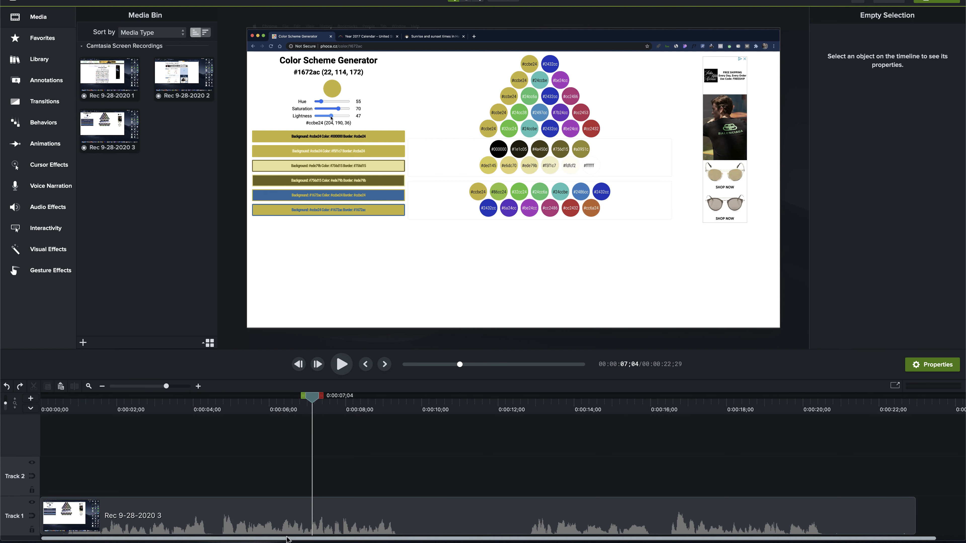
{"action": "left_click_drag", "start_coordinate": [48, 402], "coordinate": [61, 400]}
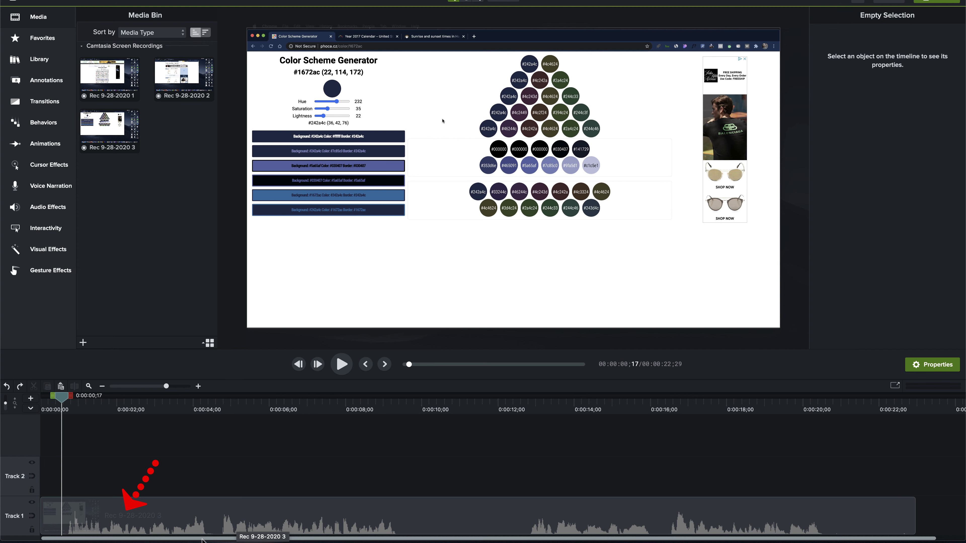
{"action": "left_click_drag", "start_coordinate": [61, 398], "coordinate": [63, 398]}
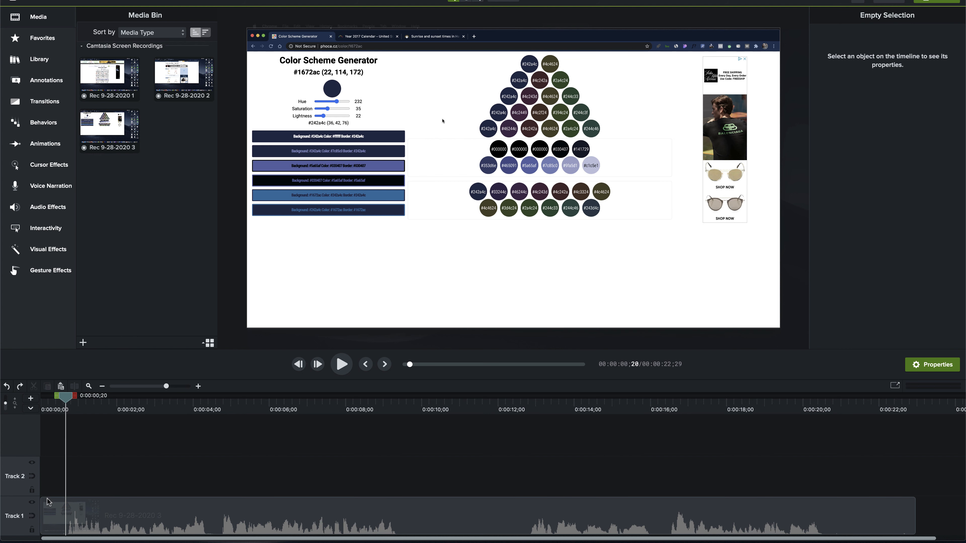
{"action": "left_click", "coordinate": [49, 505]}
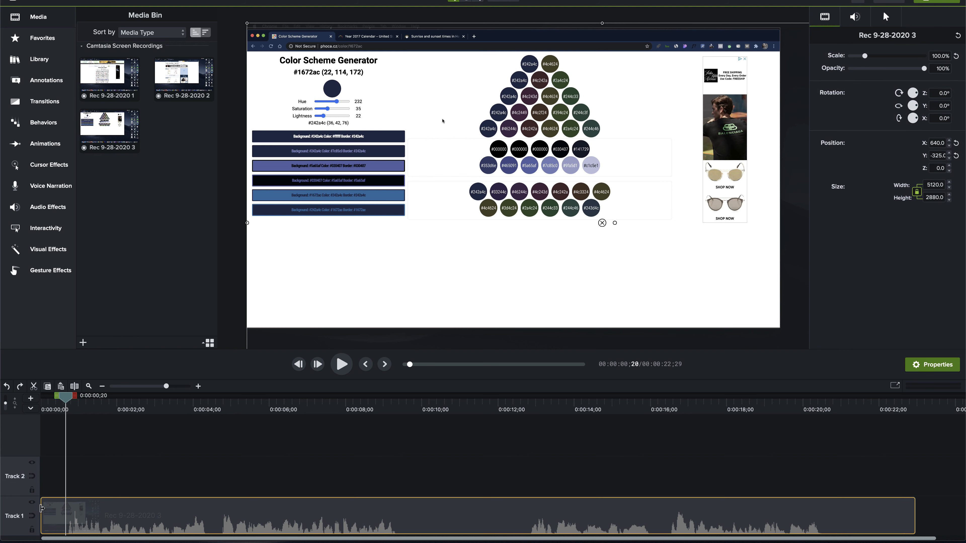
{"action": "left_click_drag", "start_coordinate": [42, 508], "coordinate": [70, 512]}
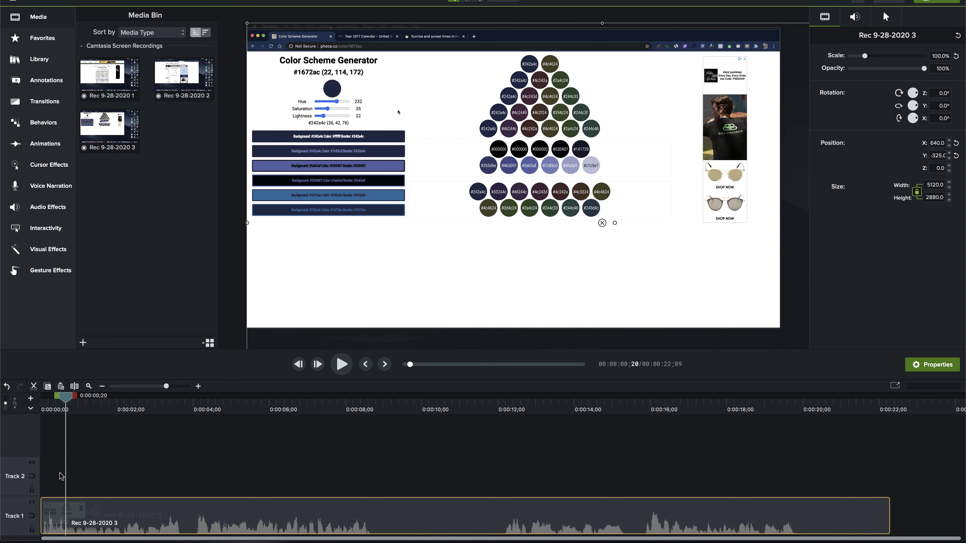
Select the range 0:00:08;22 to 0:00:12;05, try a plain delete and undo it, and ripple delete the range
{"action": "left_click_drag", "start_coordinate": [65, 403], "coordinate": [373, 406]}
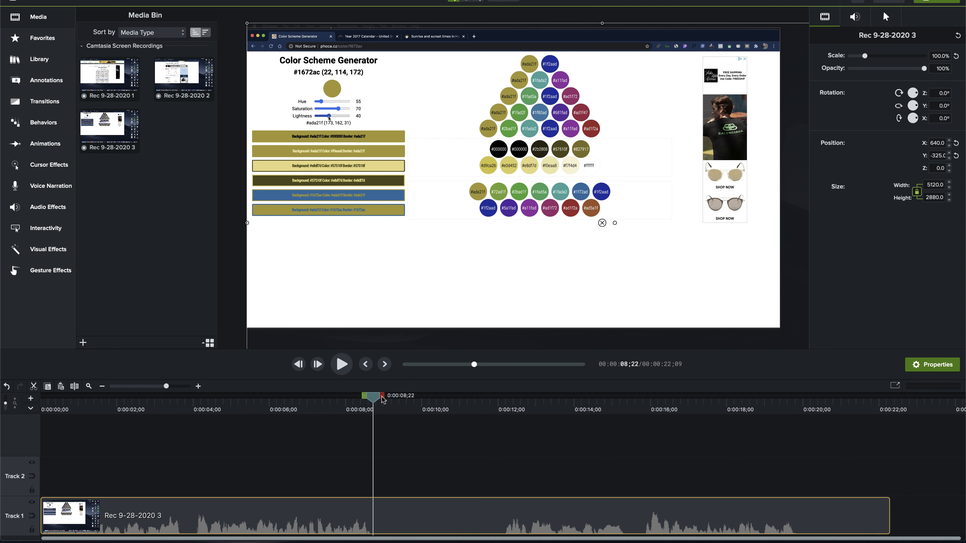
{"action": "left_click_drag", "start_coordinate": [383, 398], "coordinate": [513, 429]}
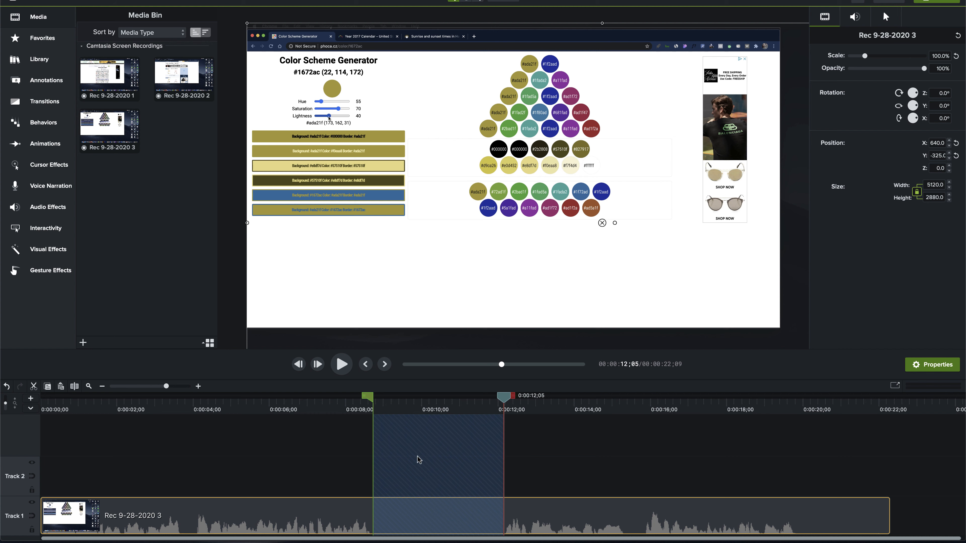
{"action": "key", "text": "Delete"}
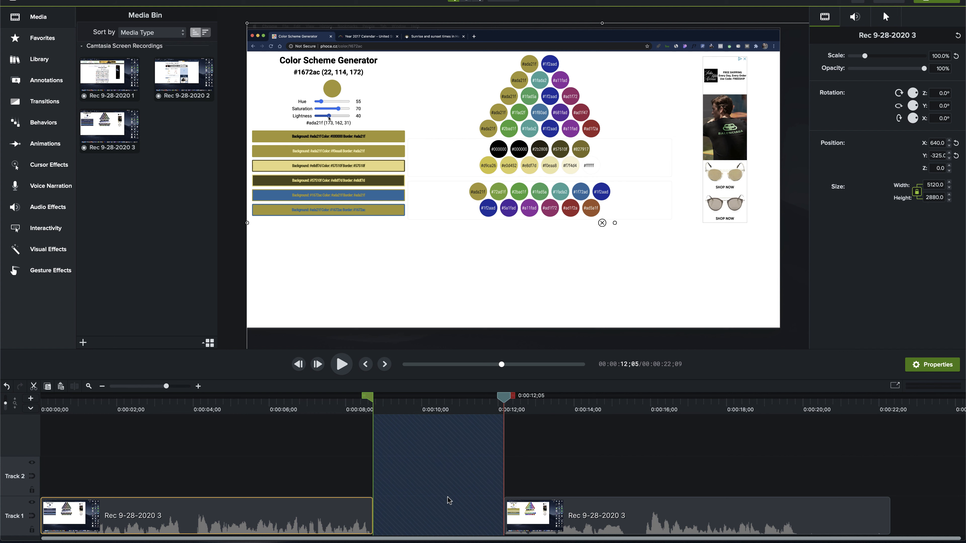
{"action": "key", "text": "super+z"}
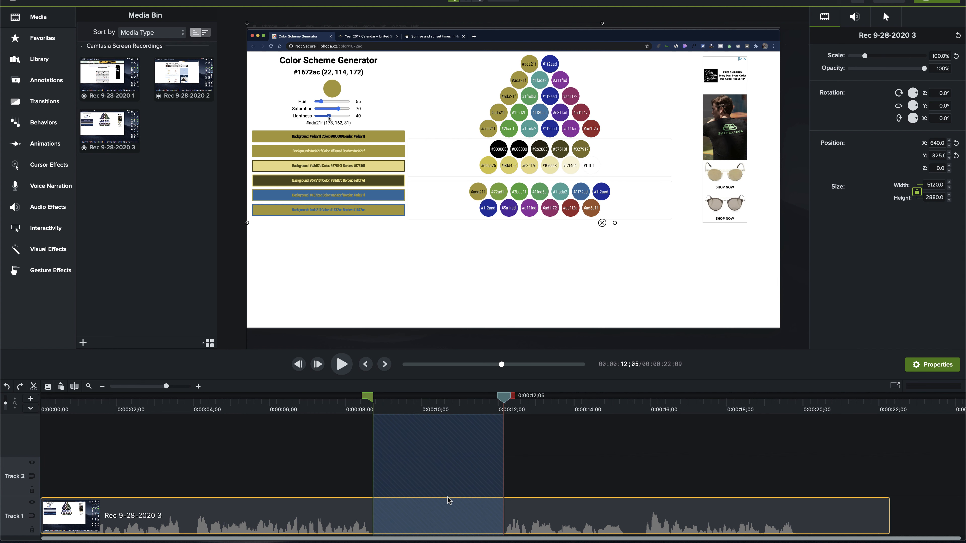
{"action": "right_click", "coordinate": [431, 429]}
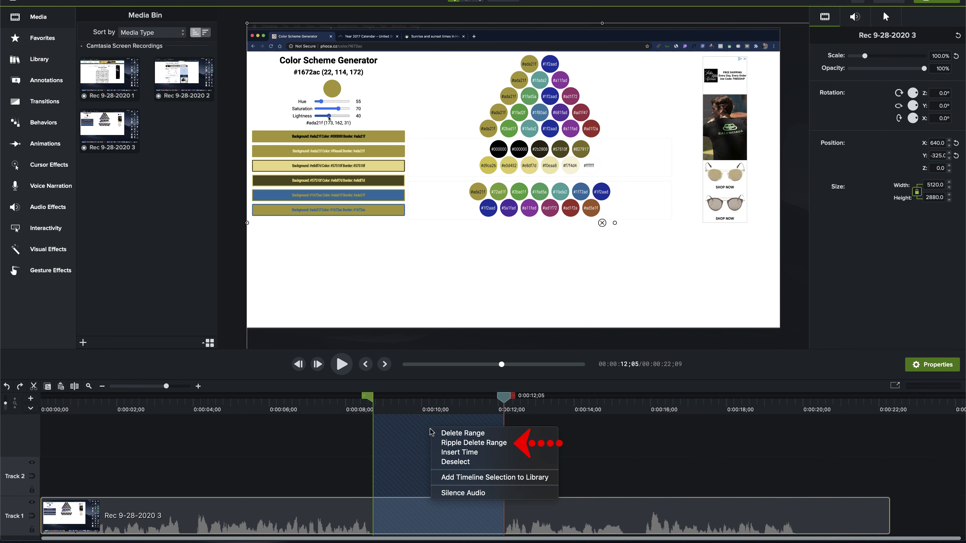
{"action": "left_click", "coordinate": [466, 444]}
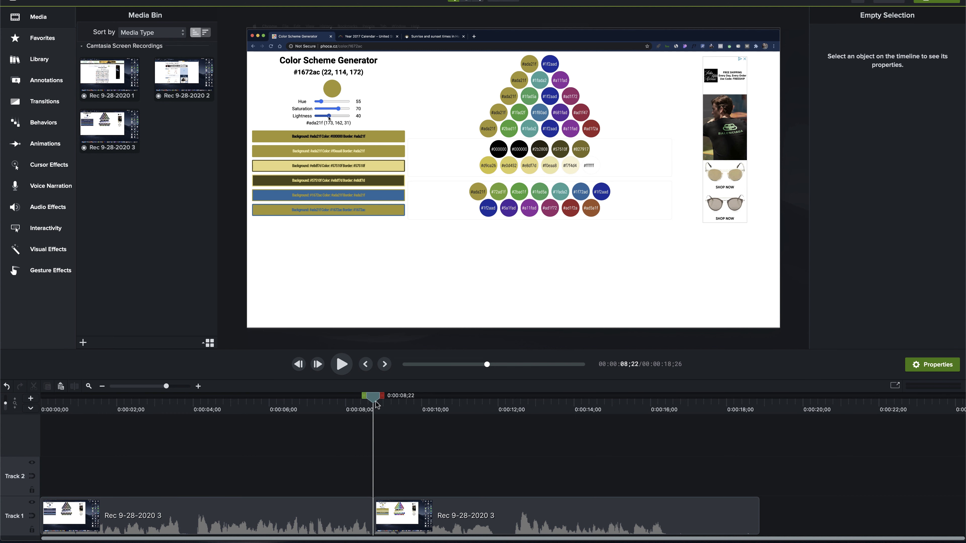
Try splitting the second clip at 0:00:16;16 and deleting its end piece, and undo both the deletion and the split
{"action": "left_click_drag", "start_coordinate": [374, 399], "coordinate": [673, 430]}
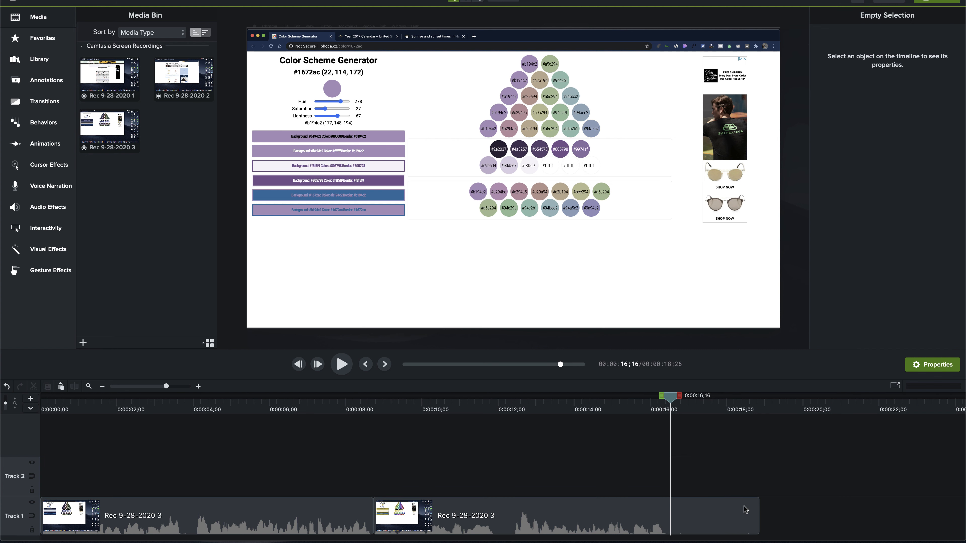
{"action": "mouse_move", "coordinate": [757, 512]}
{"action": "left_mouse_down"}
{"action": "mouse_move", "coordinate": [669, 515]}
{"action": "mouse_move", "coordinate": [759, 516]}
{"action": "left_mouse_up"}
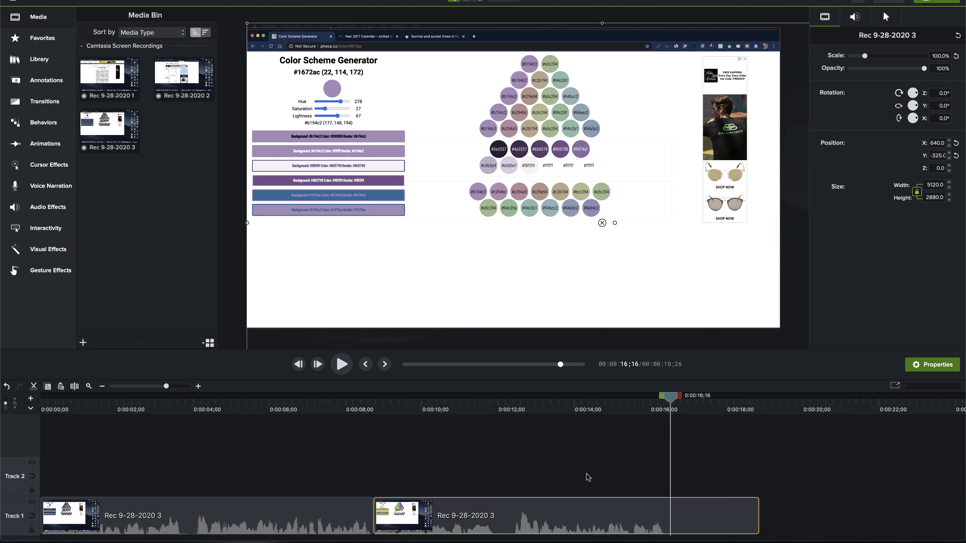
{"action": "left_click", "coordinate": [74, 387]}
{"action": "left_click_drag", "start_coordinate": [706, 514], "coordinate": [709, 514]}
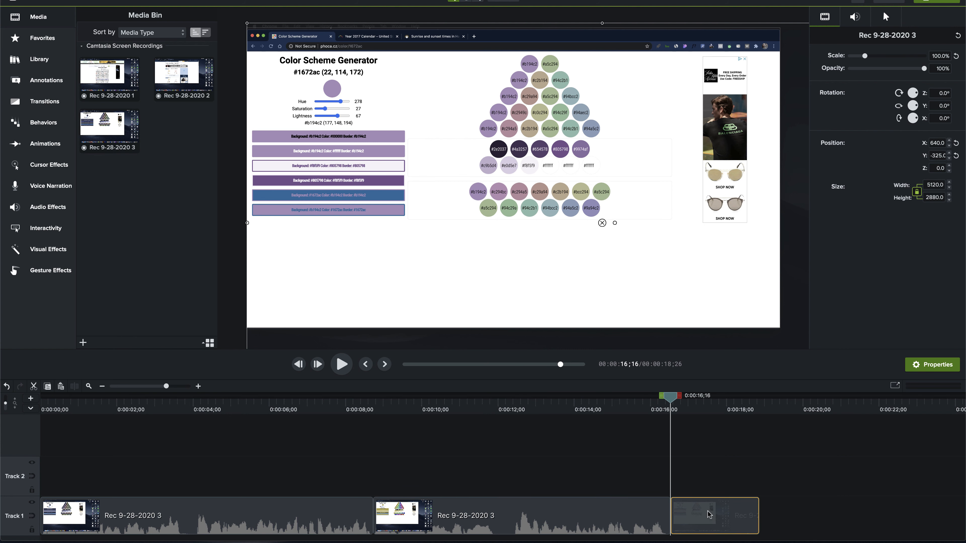
{"action": "key", "text": "Delete"}
{"action": "key", "text": "super+z"}
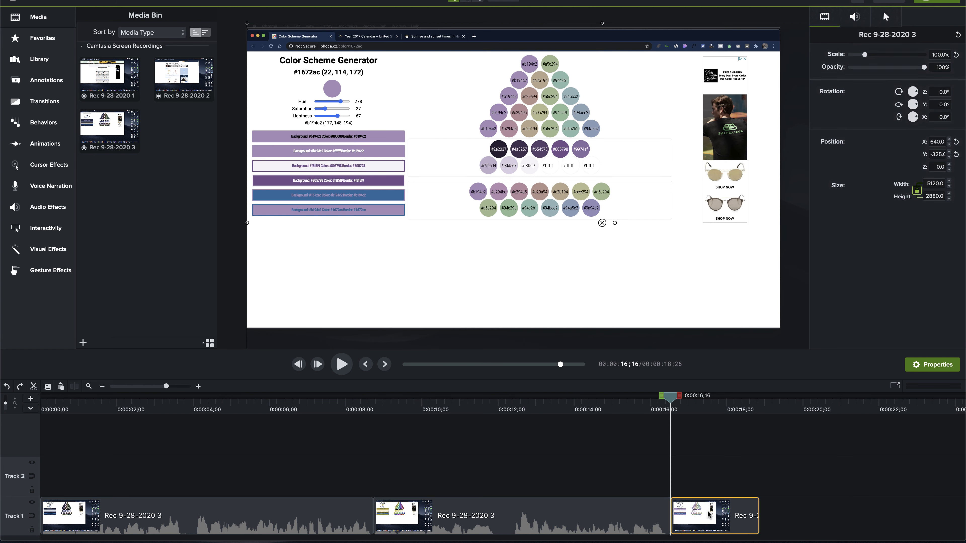
{"action": "key", "text": "super+z"}
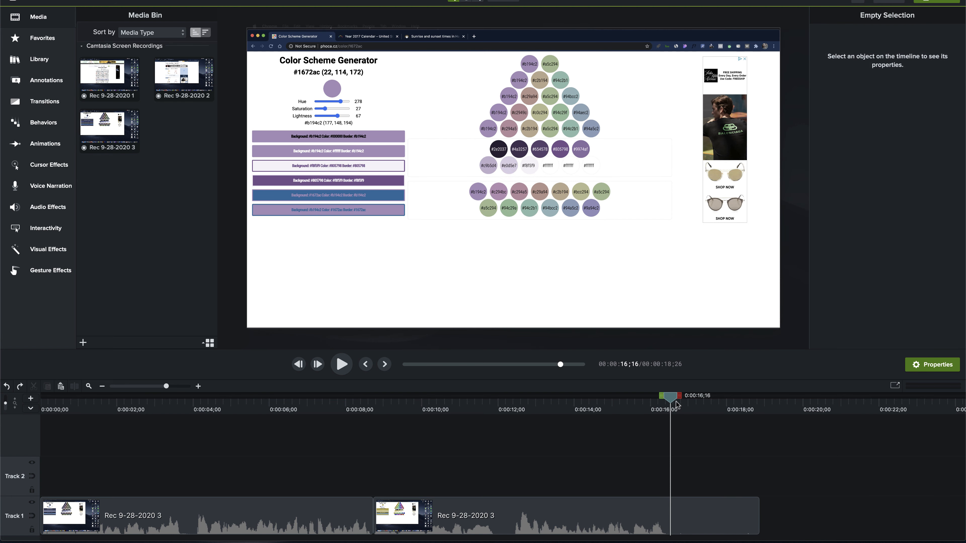
Select the range from 0:00:16;16 to the clip's end at 0:00:18;26 and ripple delete it
{"action": "left_click_drag", "start_coordinate": [680, 397], "coordinate": [766, 418]}
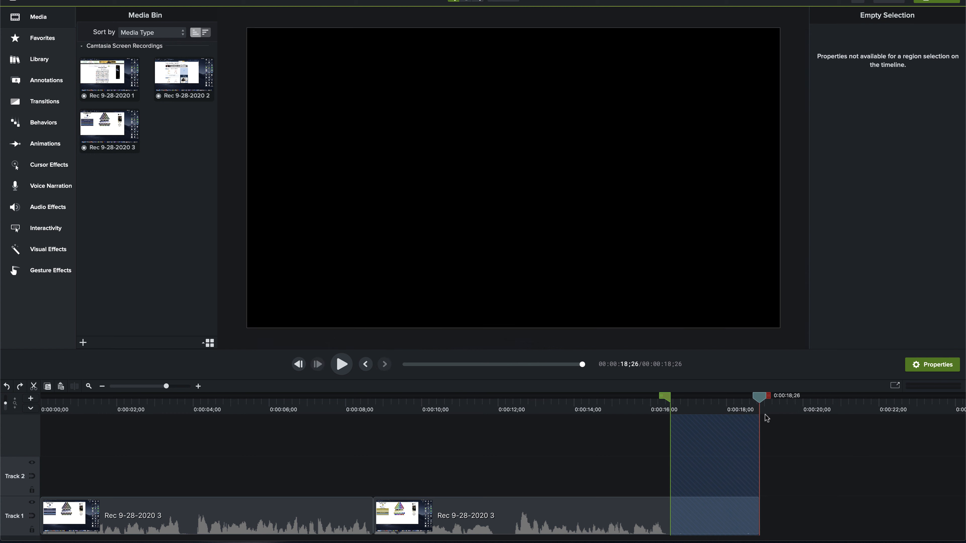
{"action": "right_click", "coordinate": [721, 436]}
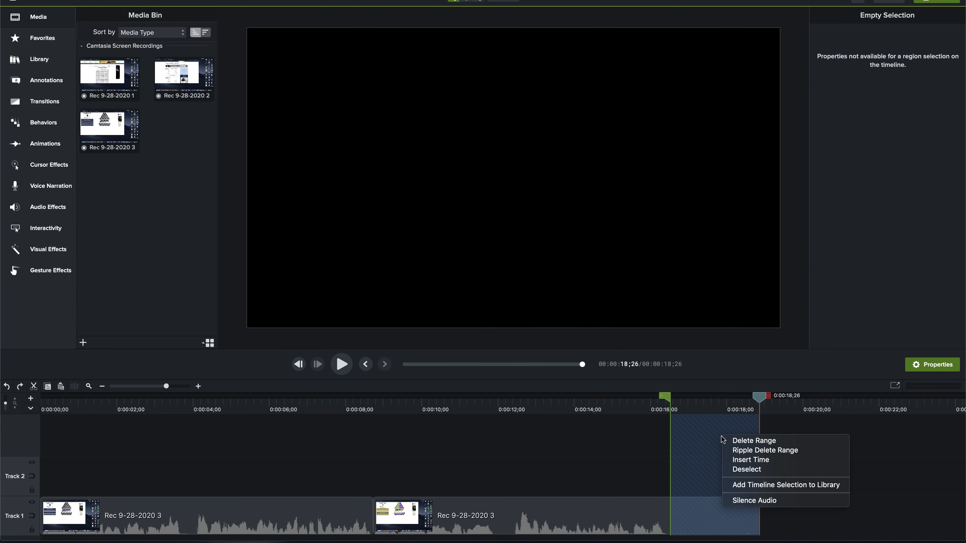
{"action": "left_click", "coordinate": [735, 451]}
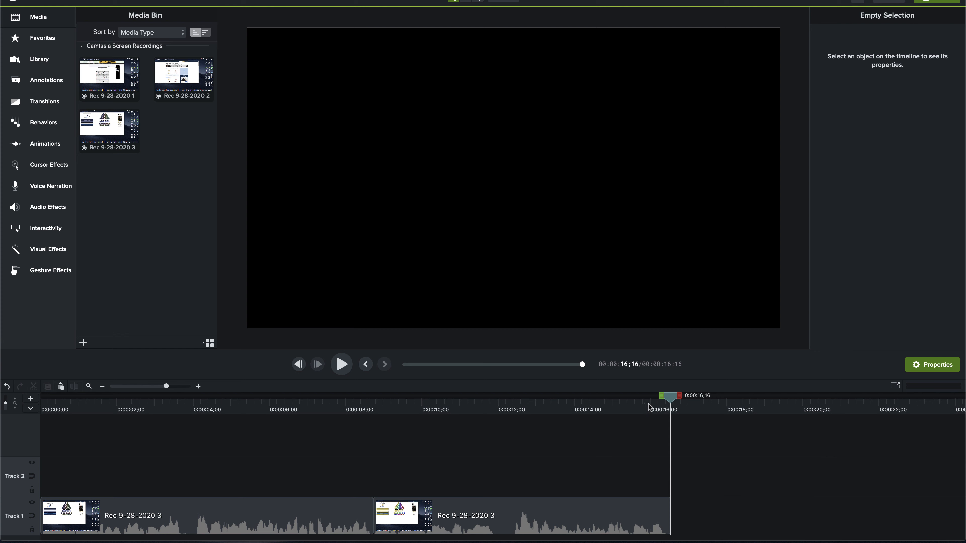
Place the playhead at 0:00:10;23, select a range on both sides of it, and reset the range handles to the playhead
{"action": "left_click_drag", "start_coordinate": [672, 402], "coordinate": [457, 400]}
{"action": "mouse_move", "coordinate": [379, 398]}
{"action": "left_mouse_down"}
{"action": "mouse_move", "coordinate": [438, 399]}
{"action": "mouse_move", "coordinate": [374, 399]}
{"action": "left_mouse_up"}
{"action": "mouse_move", "coordinate": [517, 397]}
{"action": "left_mouse_down"}
{"action": "mouse_move", "coordinate": [450, 398]}
{"action": "mouse_move", "coordinate": [520, 398]}
{"action": "left_mouse_up"}
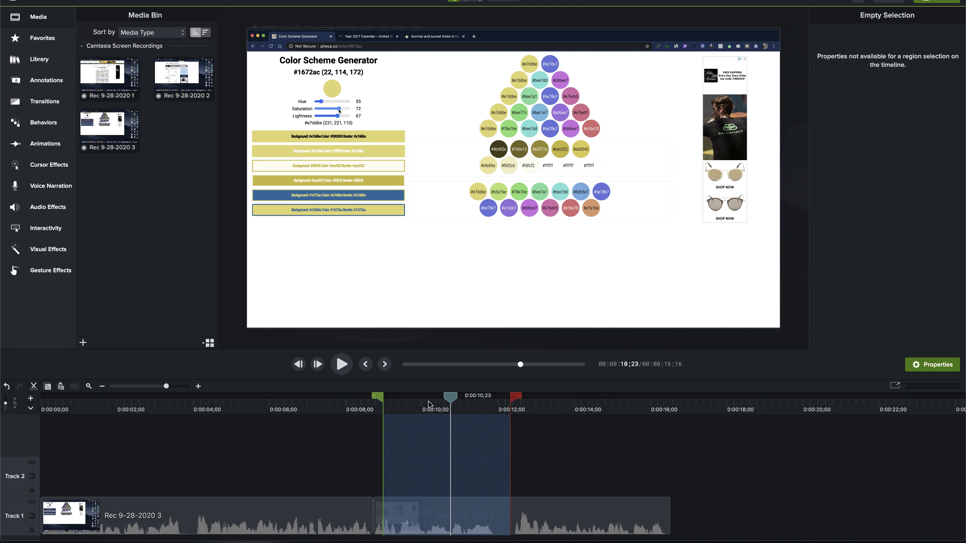
{"action": "left_click_drag", "start_coordinate": [376, 399], "coordinate": [349, 412]}
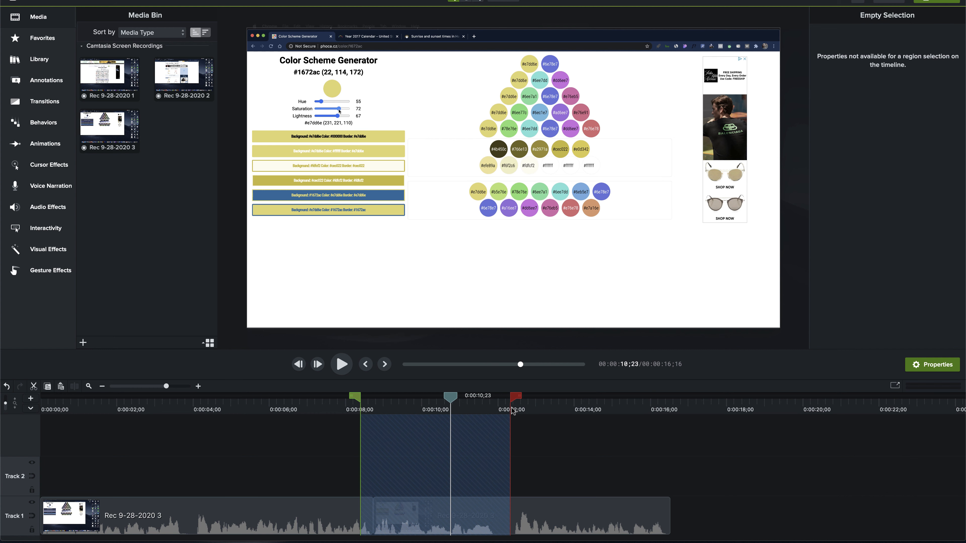
{"action": "double_click", "coordinate": [451, 399]}
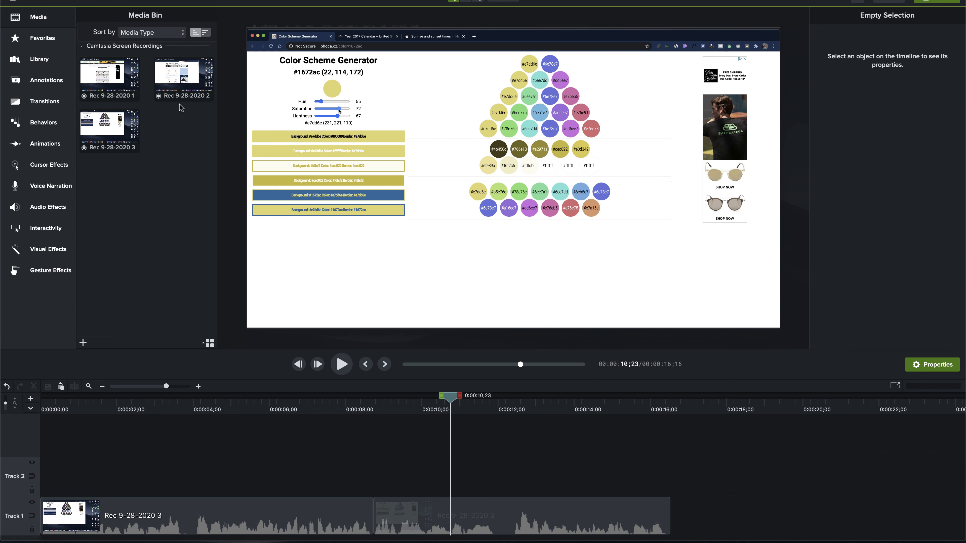
Add the Rec 9-28-2020 1 recording to Track 1 directly after the second clip, and place the playhead at 0:00:17;16
{"action": "left_click_drag", "start_coordinate": [104, 75], "coordinate": [691, 513]}
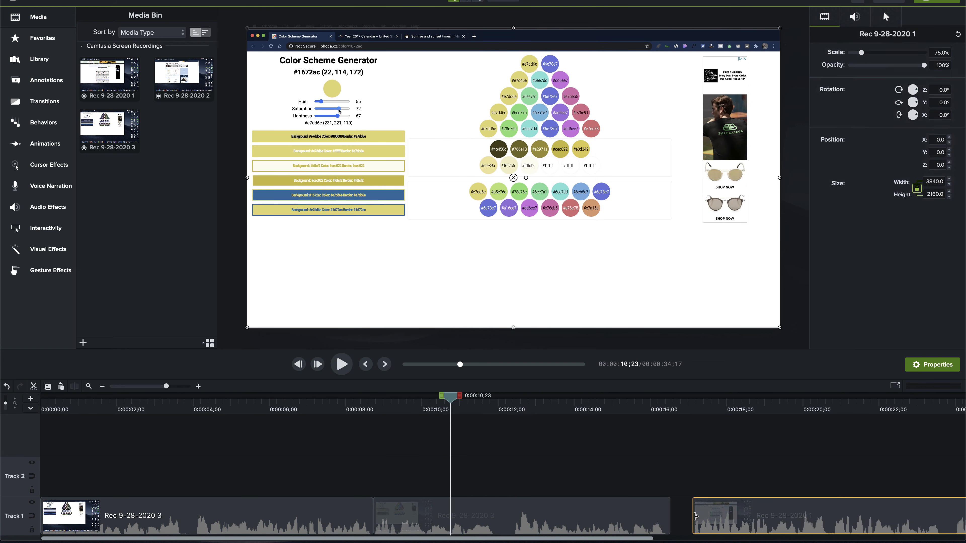
{"action": "left_click_drag", "start_coordinate": [512, 403], "coordinate": [735, 408]}
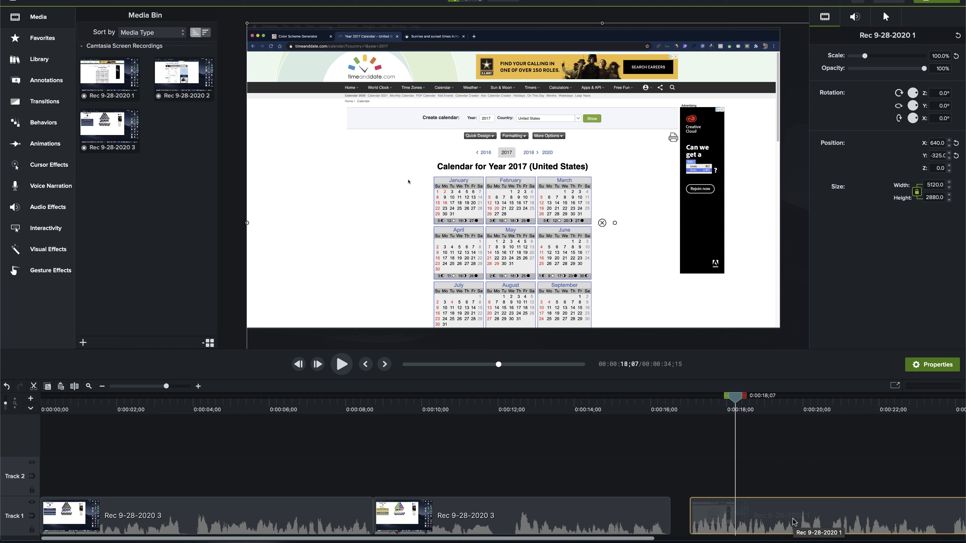
{"action": "left_click_drag", "start_coordinate": [795, 512], "coordinate": [777, 512]}
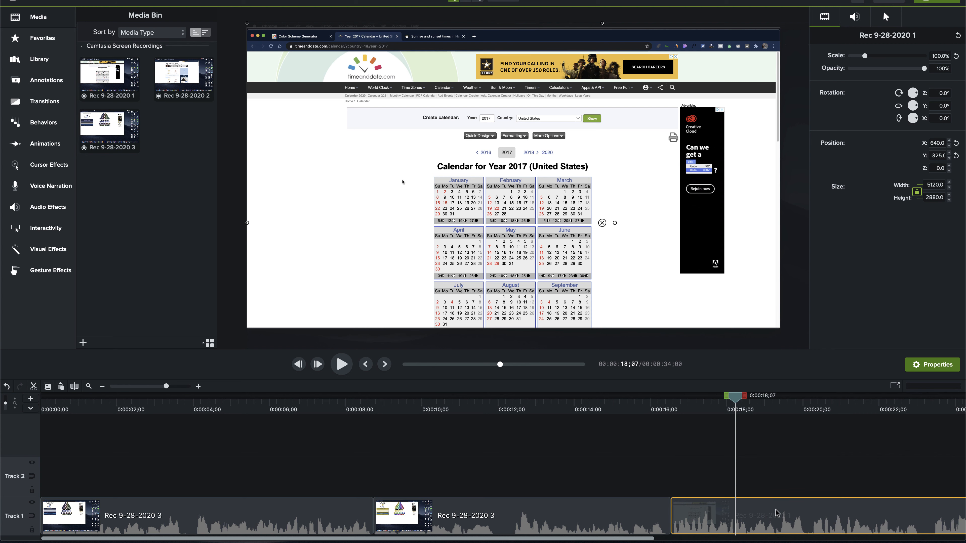
{"action": "left_click_drag", "start_coordinate": [640, 402], "coordinate": [710, 406]}
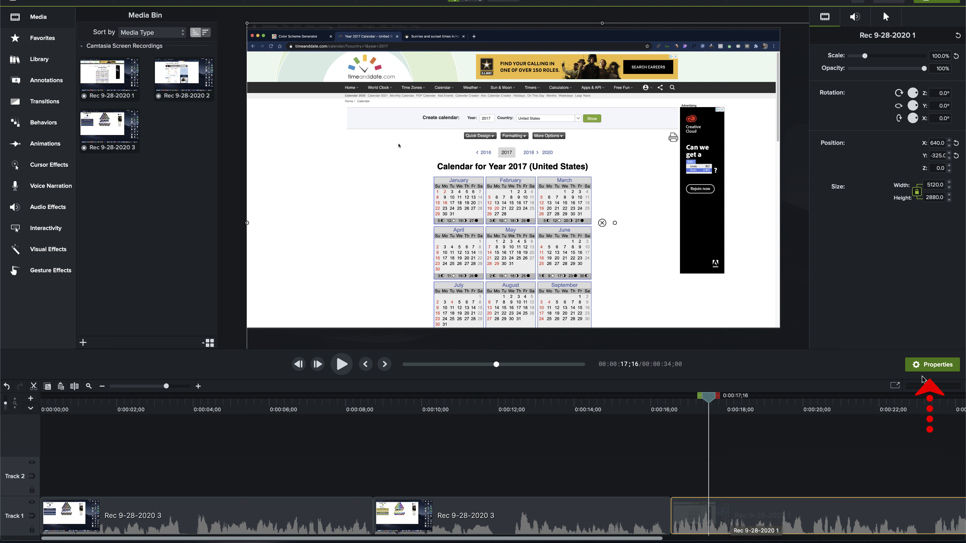
Toggle the properties display off and on, set the Rec 9-28-2020 1 clip's audio gain to 47%, and return to its visual properties
{"action": "left_click", "coordinate": [925, 366]}
{"action": "left_click", "coordinate": [925, 368]}
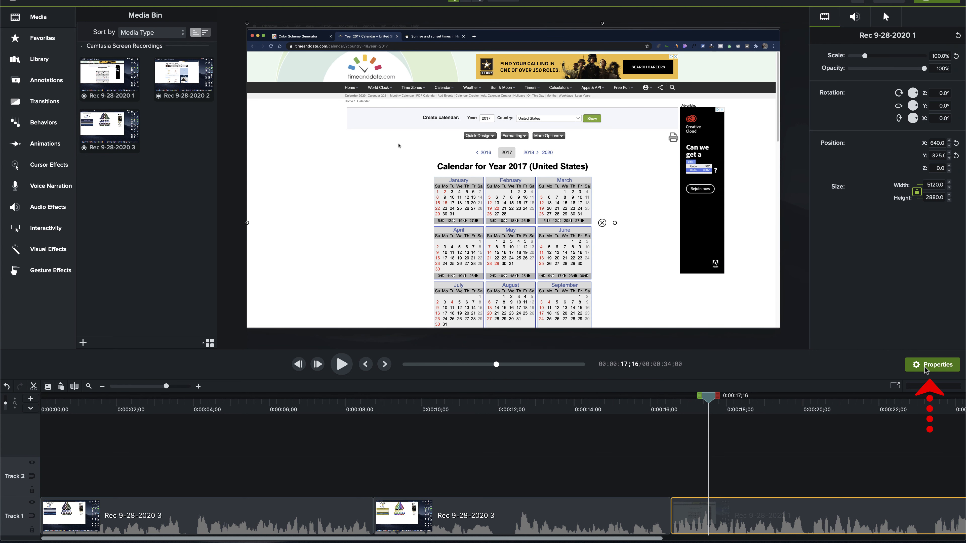
{"action": "left_click", "coordinate": [856, 16]}
{"action": "mouse_move", "coordinate": [896, 56]}
{"action": "left_mouse_down"}
{"action": "mouse_move", "coordinate": [871, 59]}
{"action": "mouse_move", "coordinate": [895, 56]}
{"action": "mouse_move", "coordinate": [881, 57]}
{"action": "left_mouse_up"}
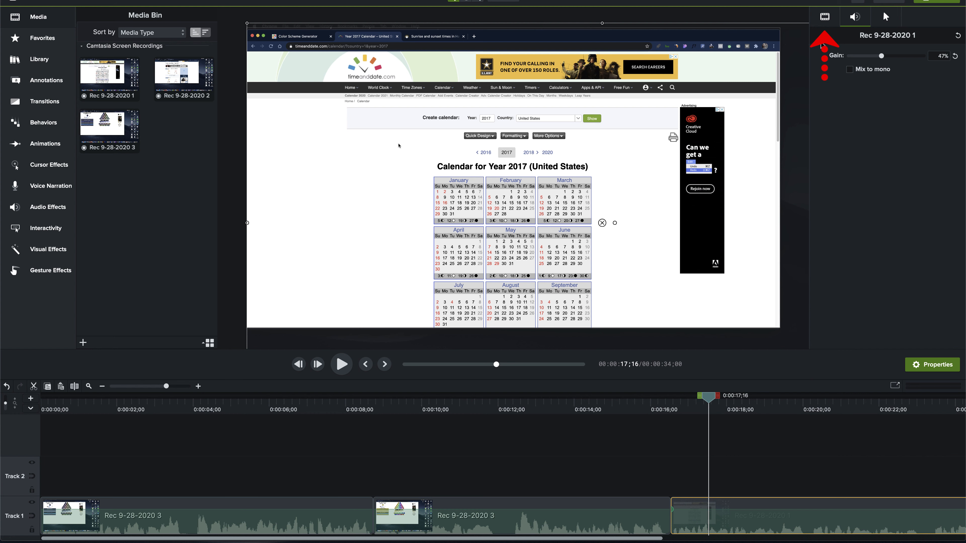
{"action": "left_click", "coordinate": [823, 18]}
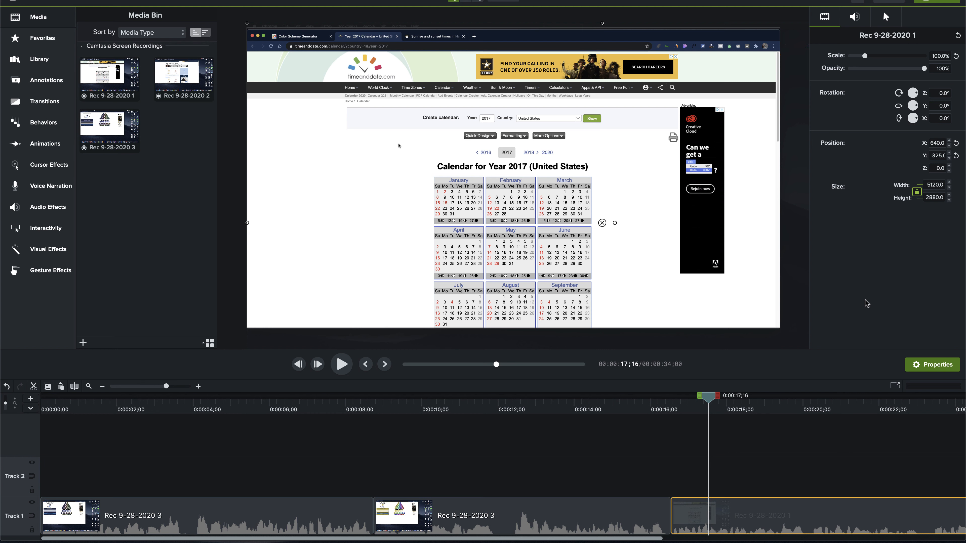
Stitch the two adjacent Rec 9-28-2020 3 clips on Track 1 into one clip
{"action": "left_click", "coordinate": [335, 522]}
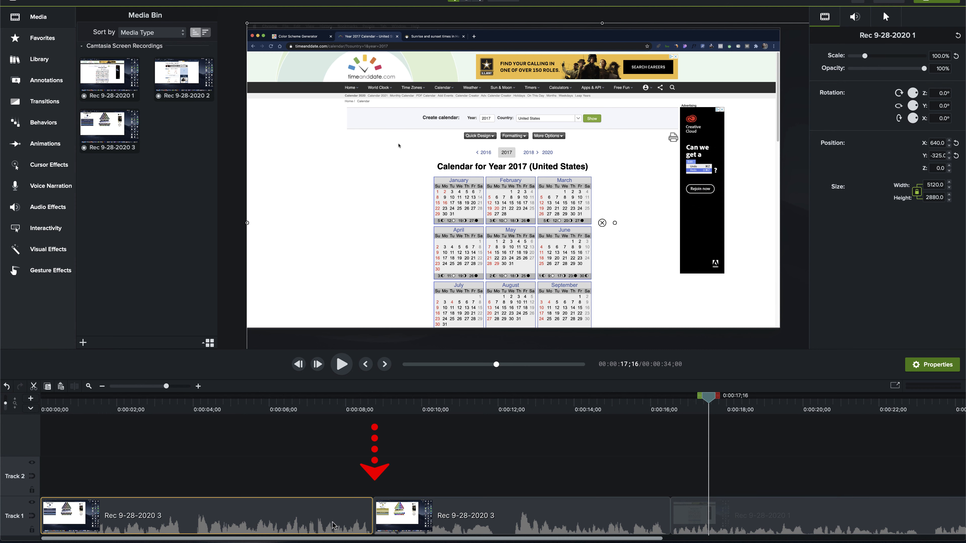
{"action": "left_click", "coordinate": [401, 512]}
{"action": "left_click", "coordinate": [333, 513]}
{"action": "left_click", "coordinate": [405, 512]}
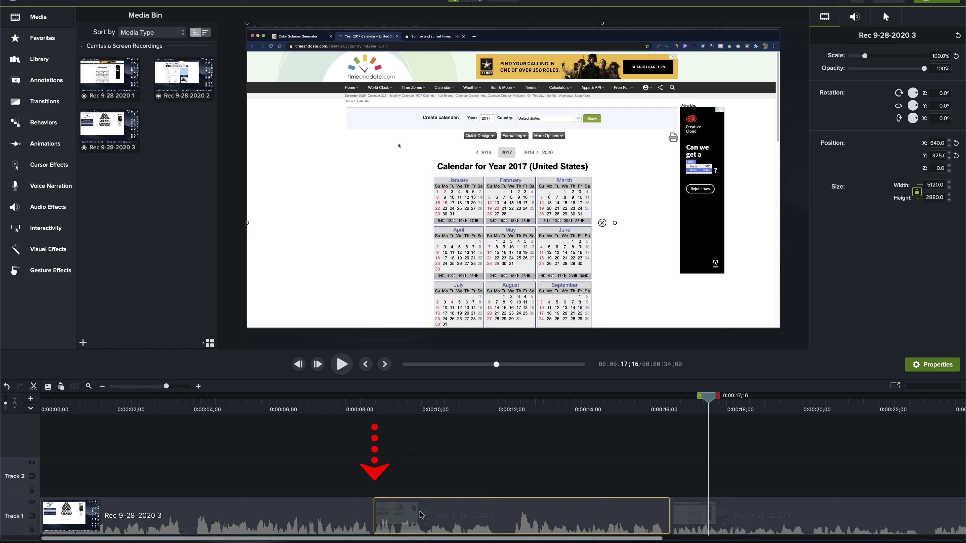
{"action": "mouse_move", "coordinate": [425, 520]}
{"action": "left_mouse_down"}
{"action": "mouse_move", "coordinate": [407, 437]}
{"action": "mouse_move", "coordinate": [428, 481]}
{"action": "mouse_move", "coordinate": [424, 517]}
{"action": "left_mouse_up"}
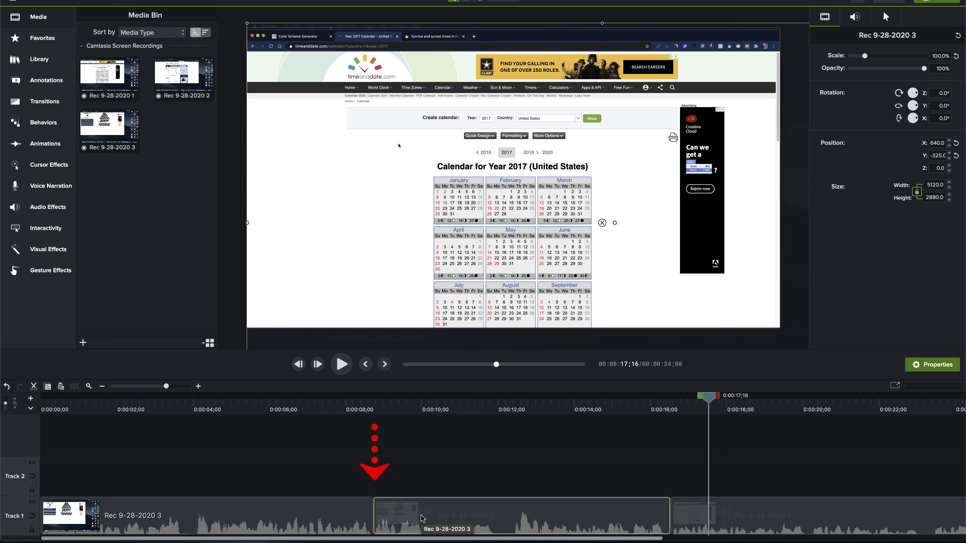
{"action": "left_click", "coordinate": [350, 512], "text": "shift"}
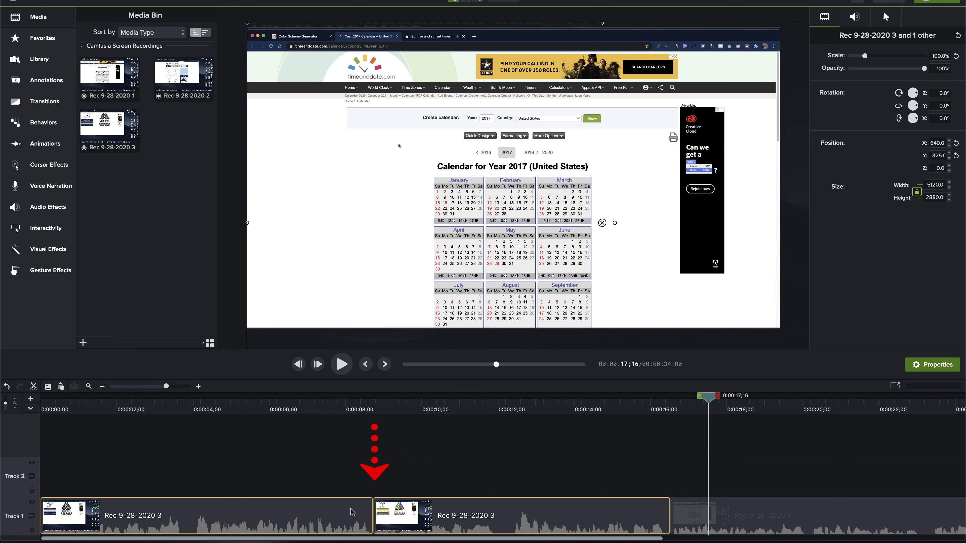
{"action": "right_click", "coordinate": [351, 511]}
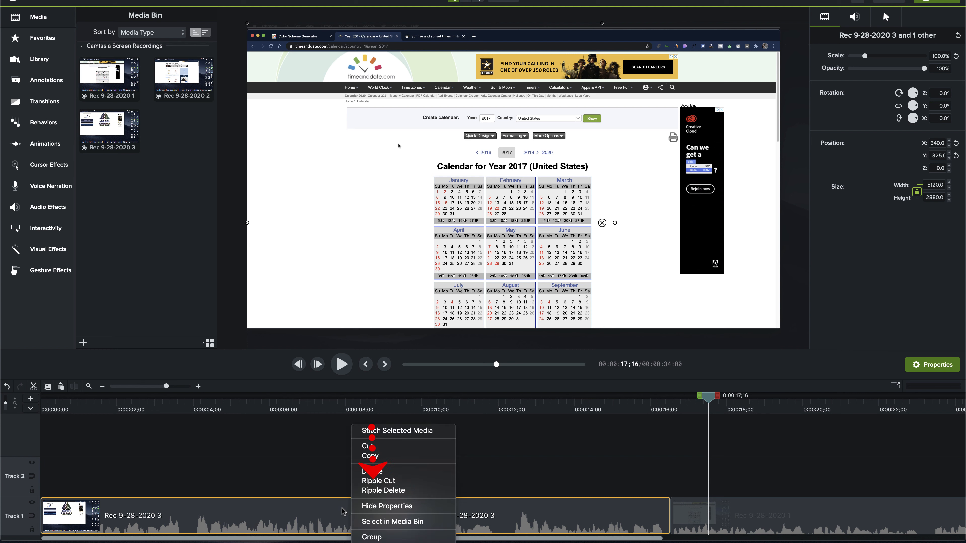
{"action": "left_click", "coordinate": [395, 434]}
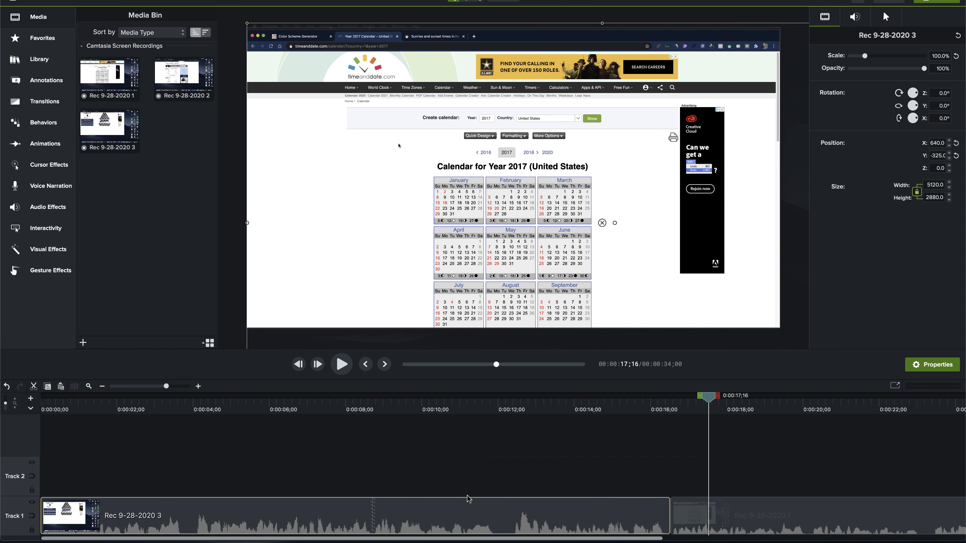
Try to stitch the stitched Rec 9-28-2020 3 clip together with the neighbouring Rec 9-28-2020 1 clip
{"action": "mouse_move", "coordinate": [419, 528]}
{"action": "left_mouse_down"}
{"action": "mouse_move", "coordinate": [416, 494]}
{"action": "mouse_move", "coordinate": [415, 527]}
{"action": "left_mouse_up"}
{"action": "left_click", "coordinate": [761, 519]}
{"action": "left_click", "coordinate": [612, 511]}
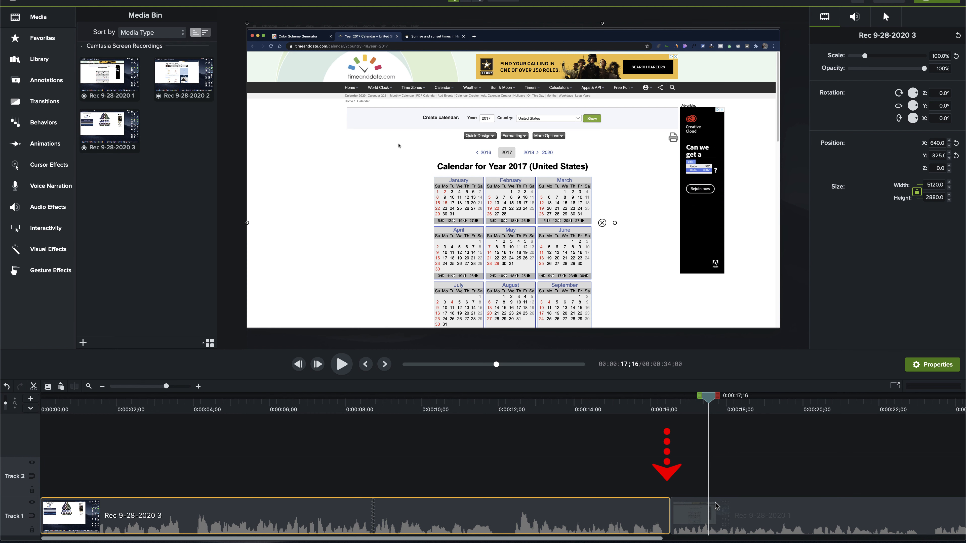
{"action": "left_click", "coordinate": [766, 522], "text": "super"}
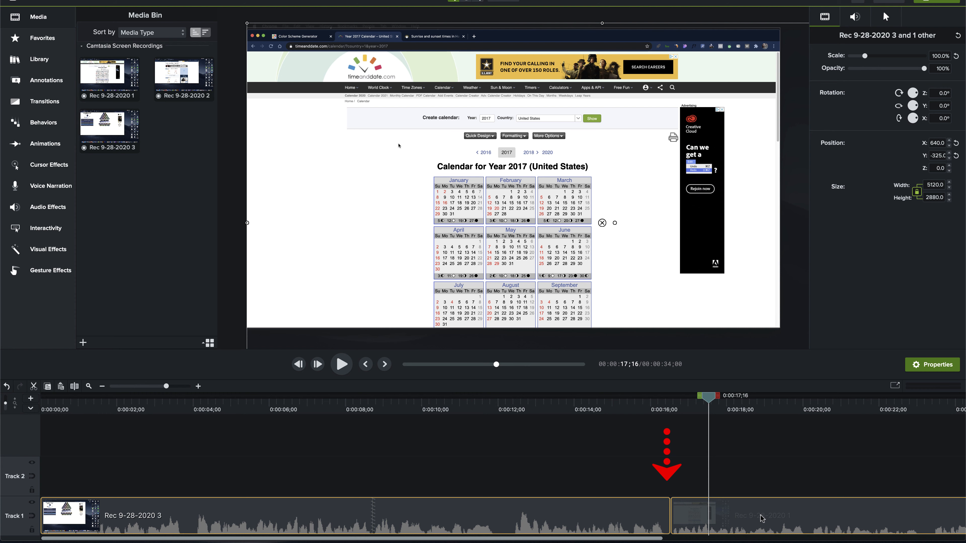
{"action": "right_click", "coordinate": [637, 509]}
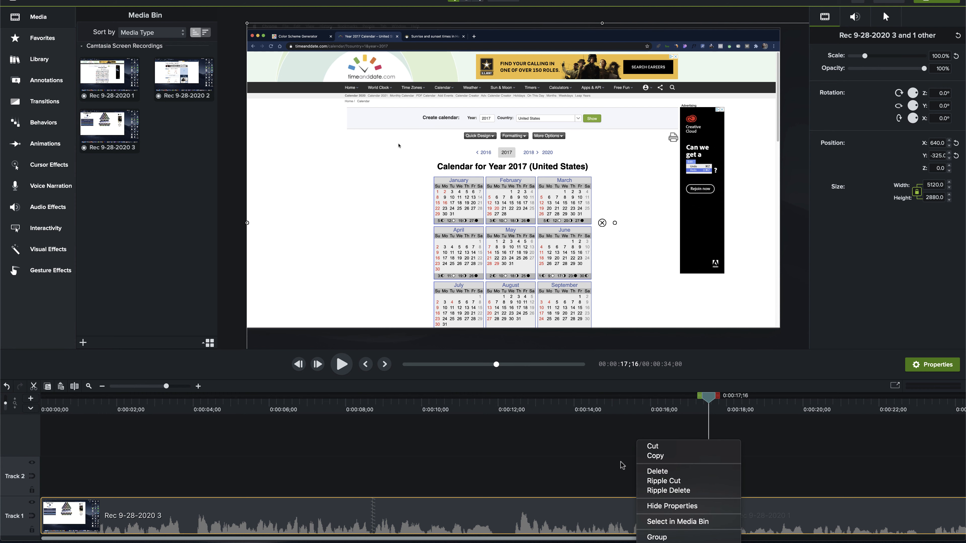
{"action": "left_click", "coordinate": [567, 457]}
{"action": "left_click", "coordinate": [566, 457]}
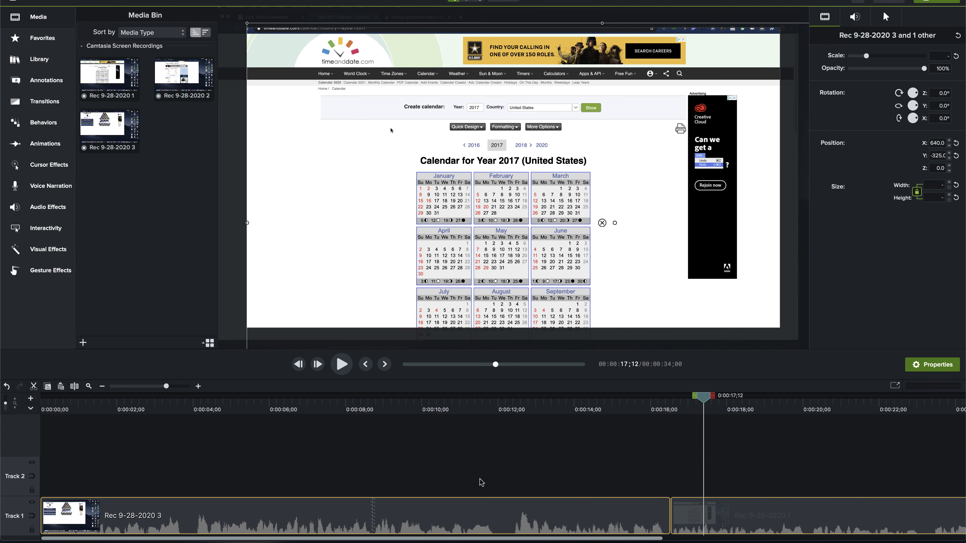